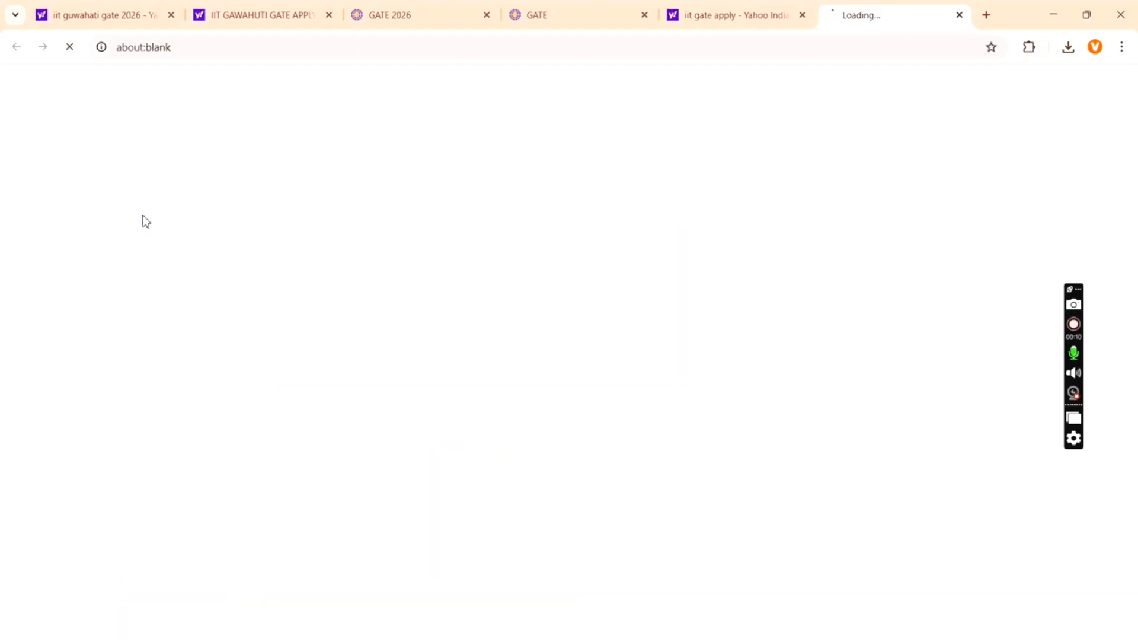
- Scroll through the GATE 2026 home page in the new tab
scroll(522, 305, "down", 5)
scroll(524, 305, "down", 3)
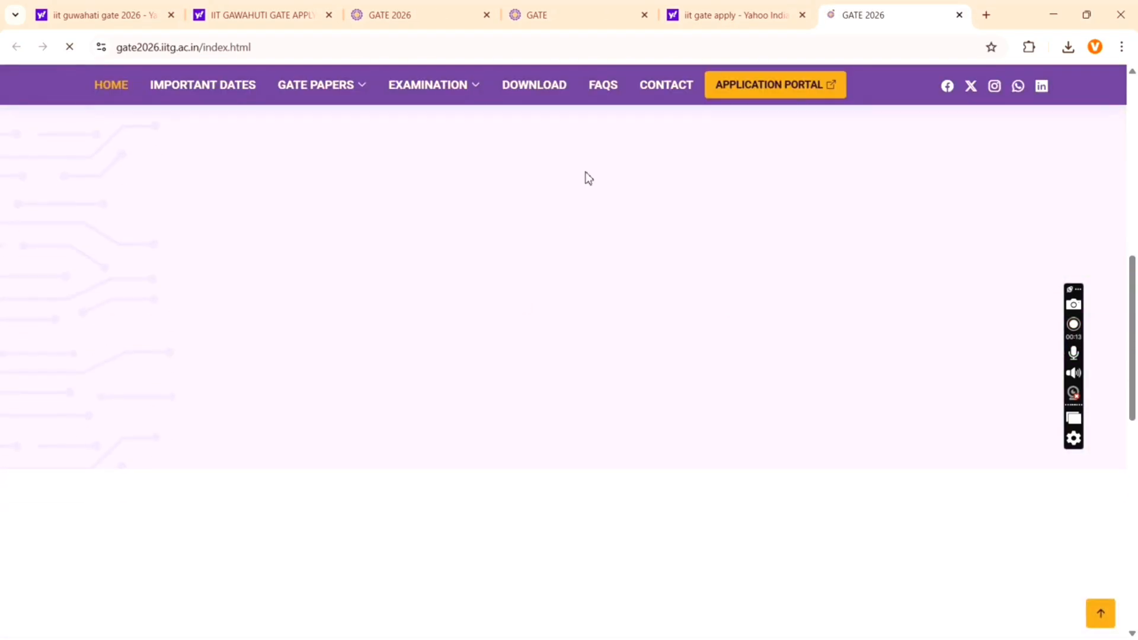
scroll(603, 157, "up", 3)
- Open the GOAPS application portal login page and scroll down toward the registration link
left_click(785, 87)
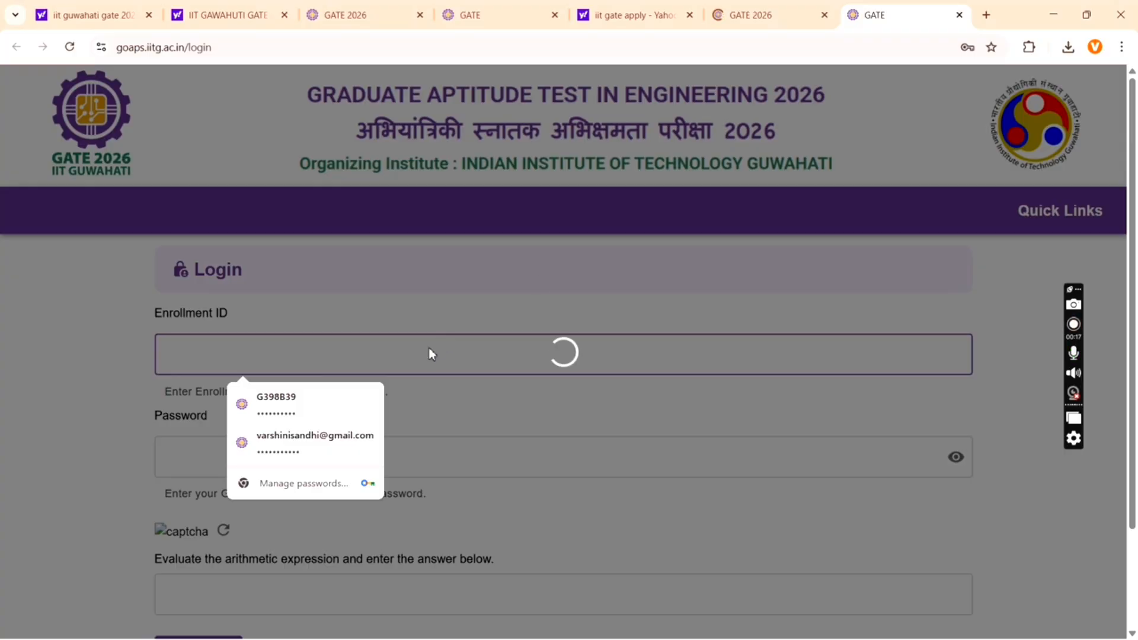
scroll(427, 354, "down", 3)
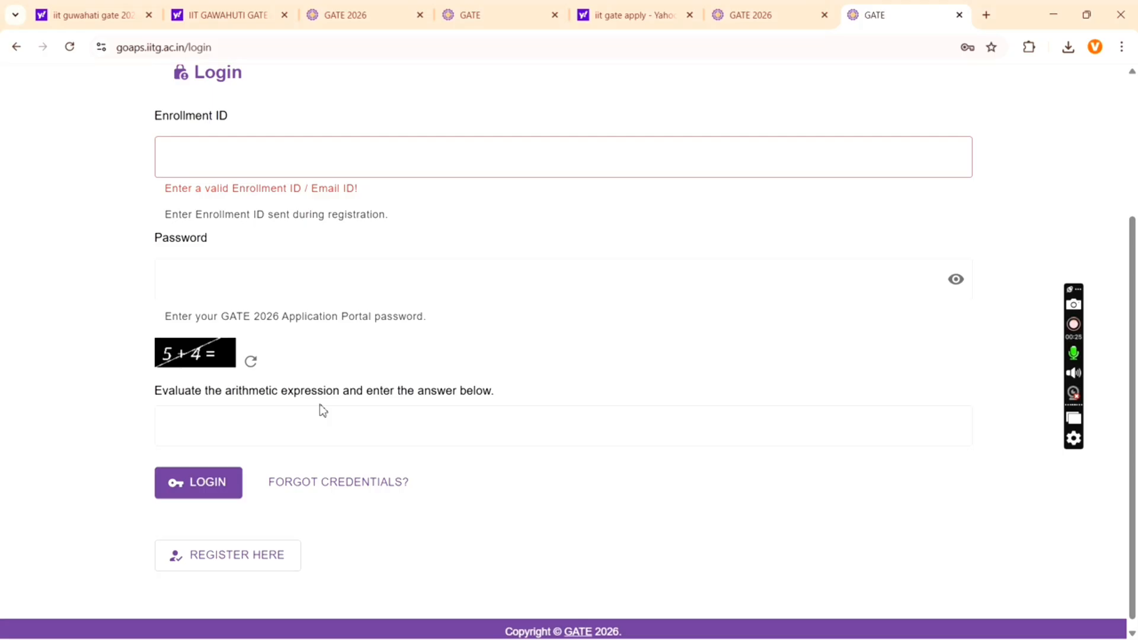
- Start a new candidate registration and enter the candidate's first name and surname
left_click(255, 550)
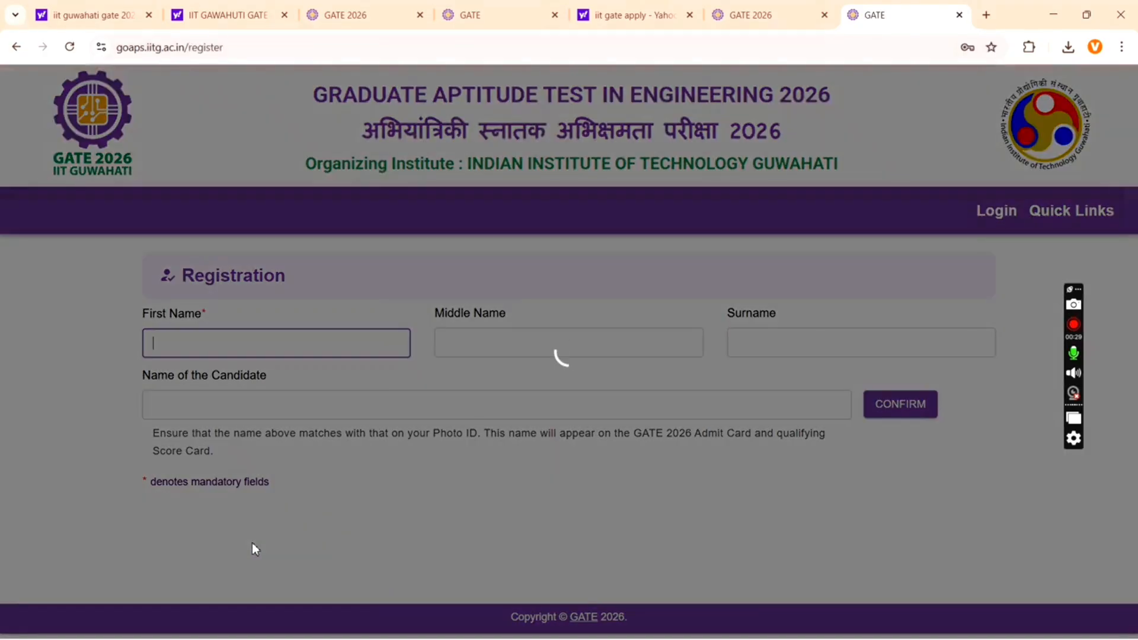
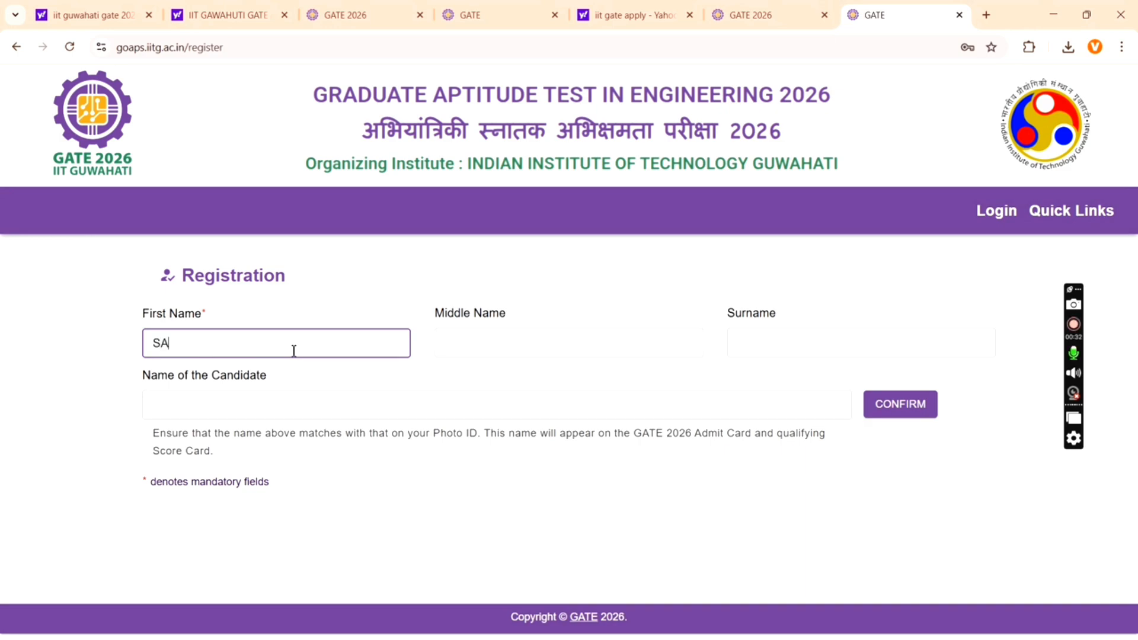
left_click(524, 347)
left_click(813, 343)
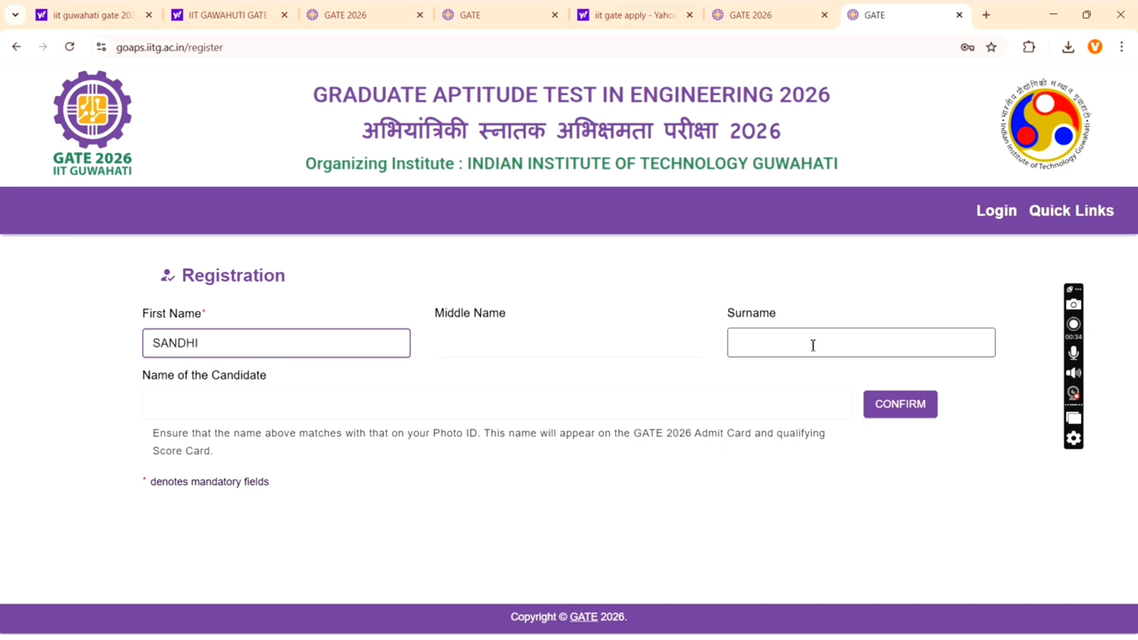
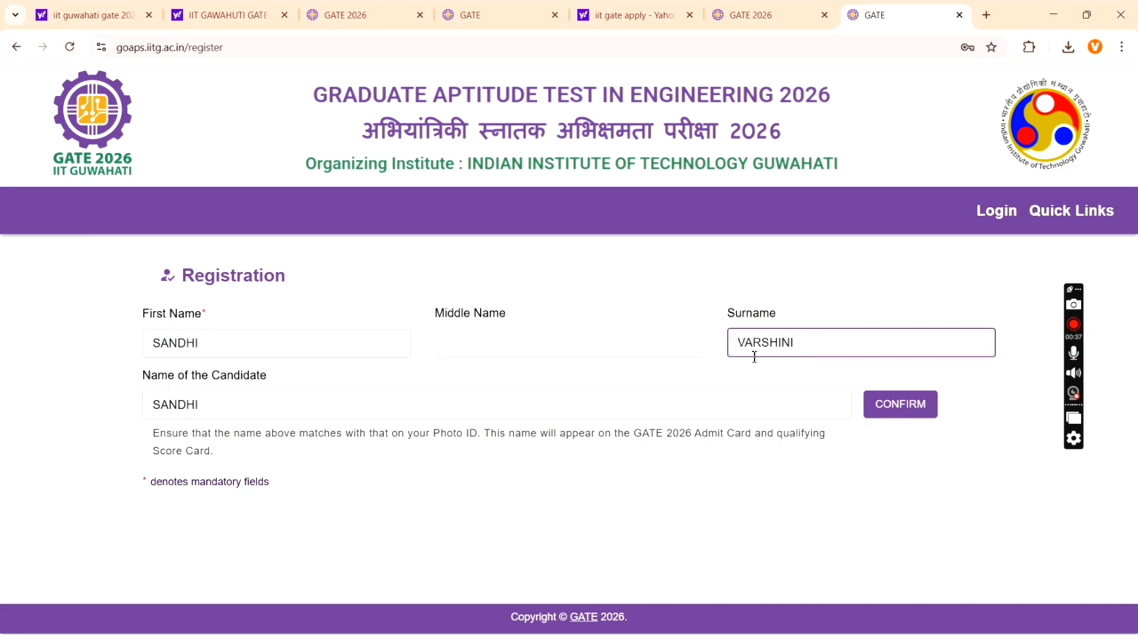
- Swap the first name and surname into their correct fields and confirm the combined name
left_click(236, 345)
key("ctrl+a")
key("BackSpace")
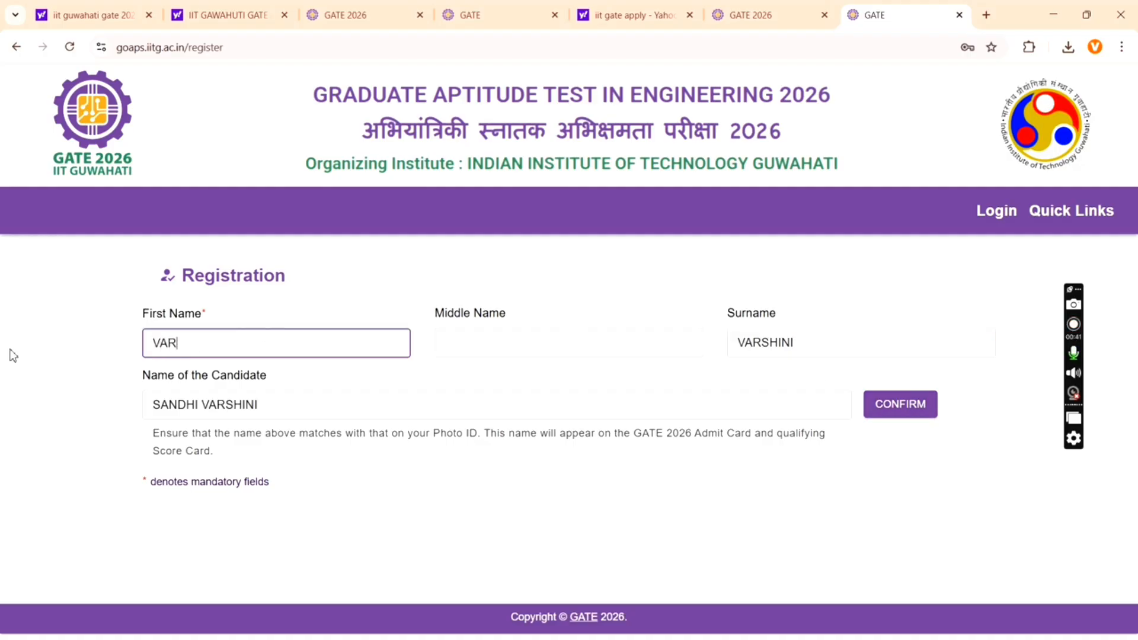
double_click(828, 353)
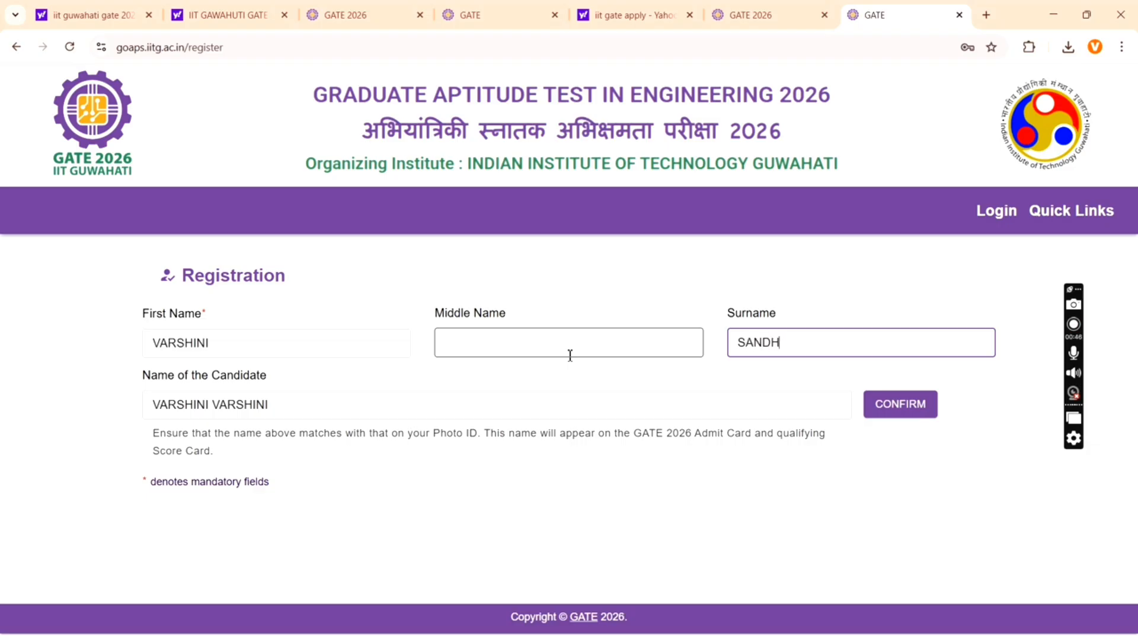
left_click(918, 408)
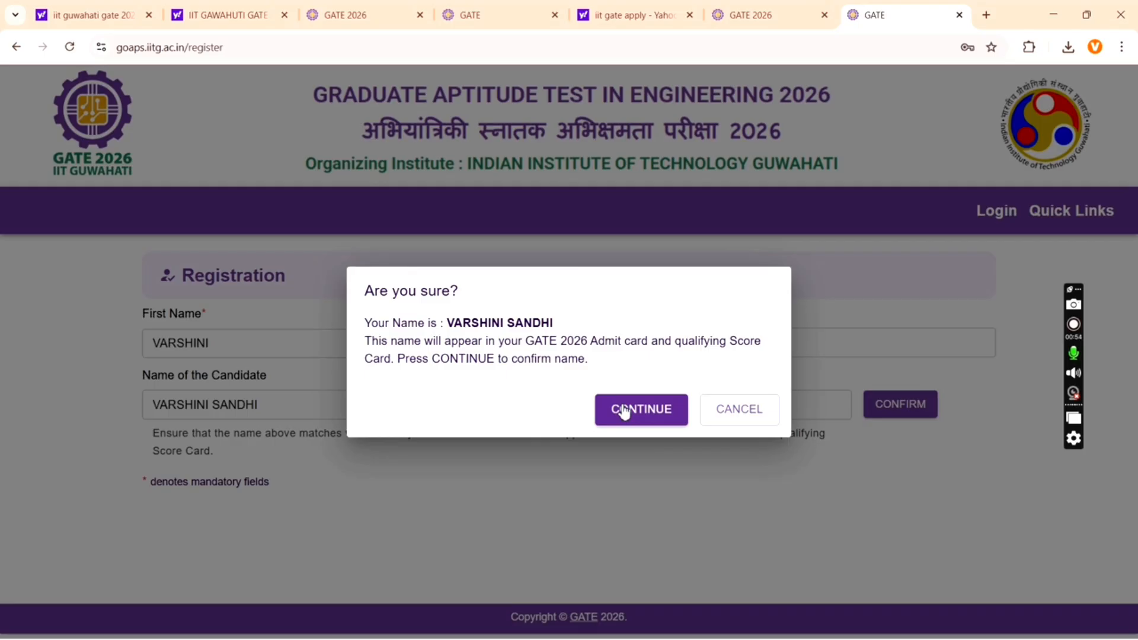
- Accept the final candidate name and enter the candidate's e-mail address in both e-mail fields
left_click(624, 410)
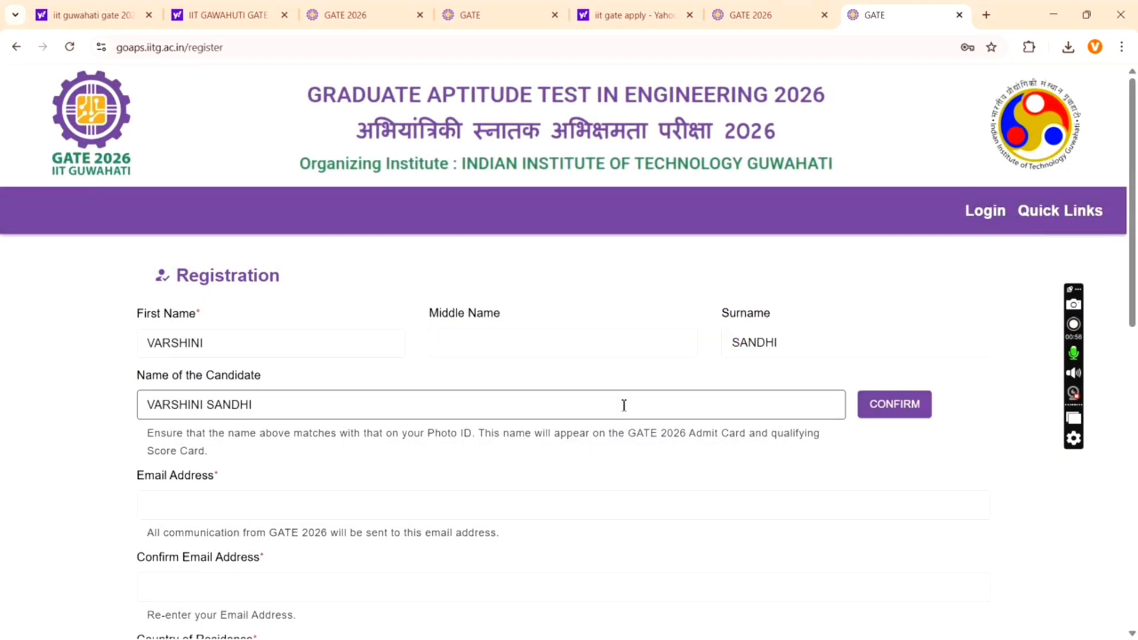
scroll(368, 338, "down", 7)
left_click(246, 77)
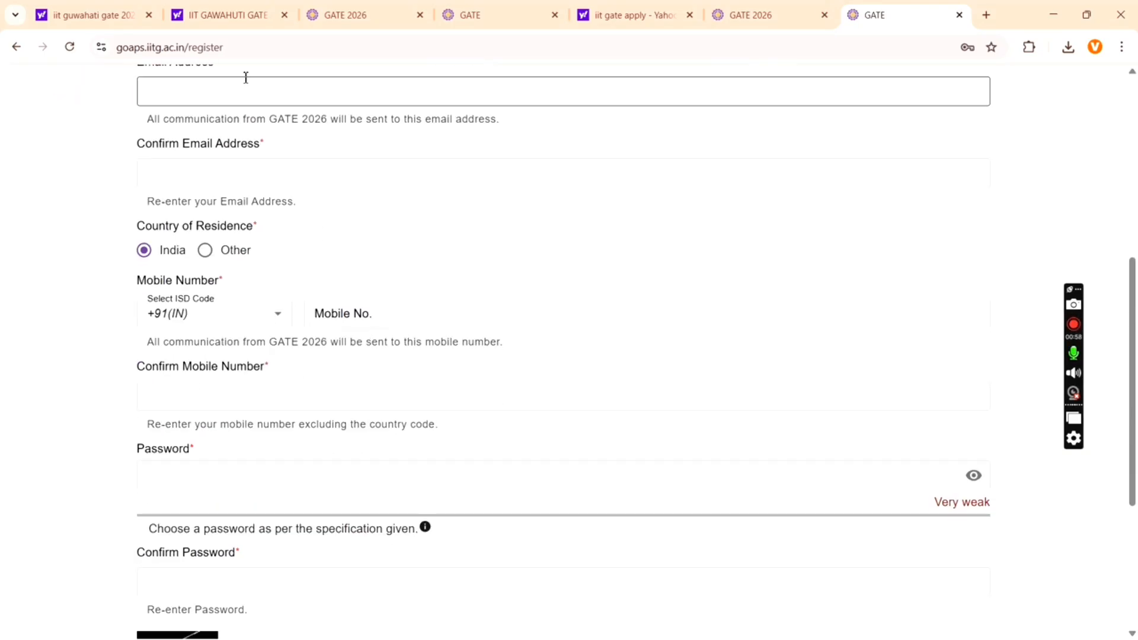
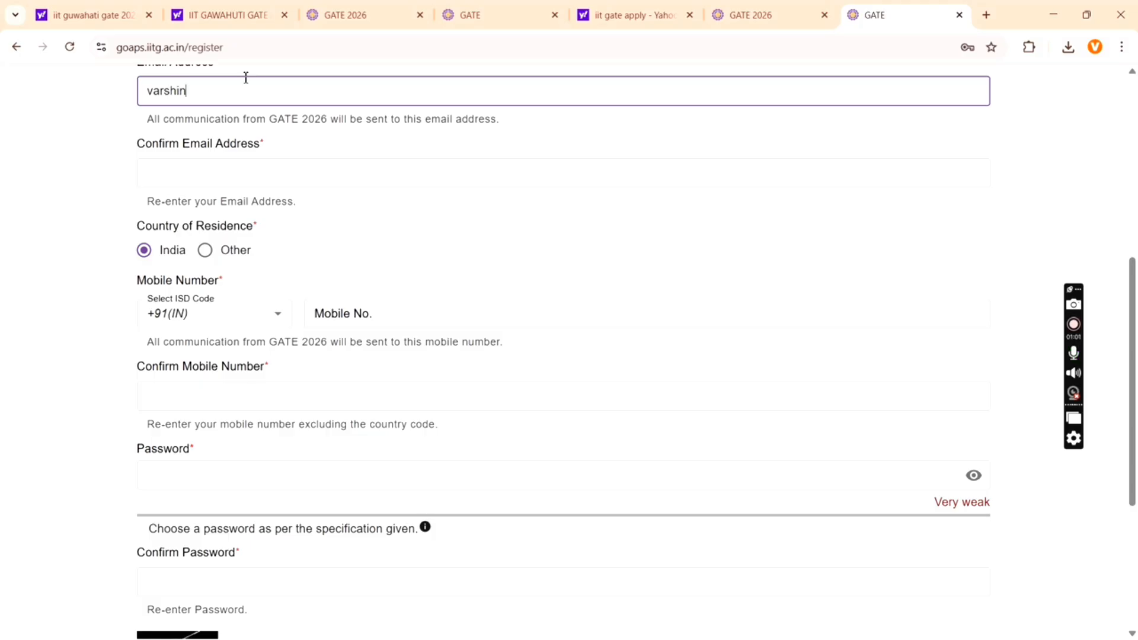
left_click(206, 169)
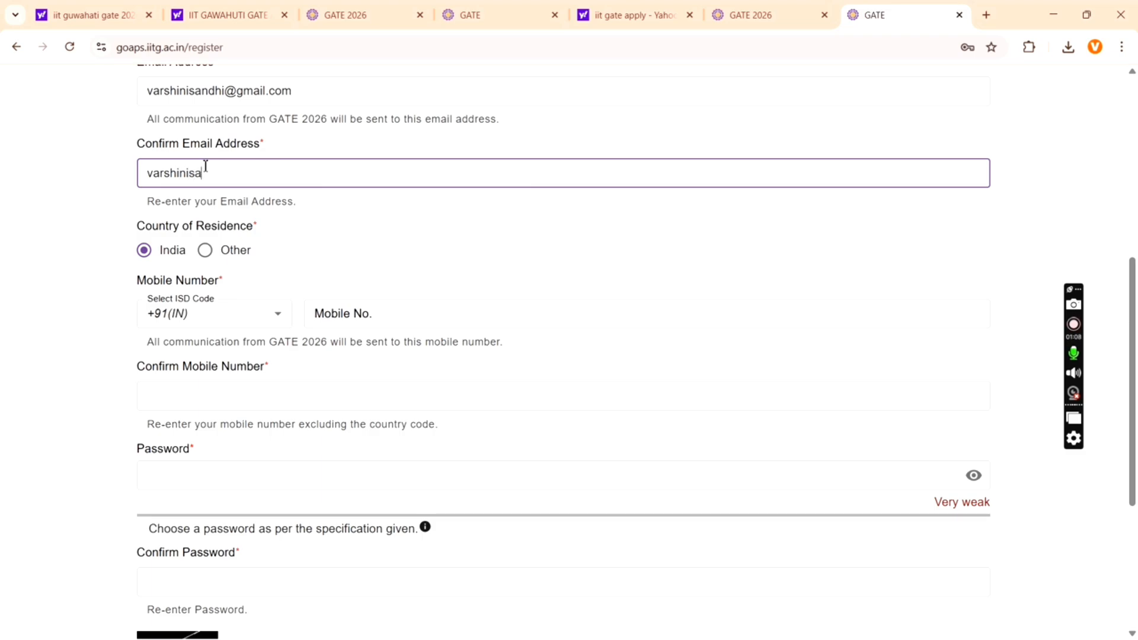
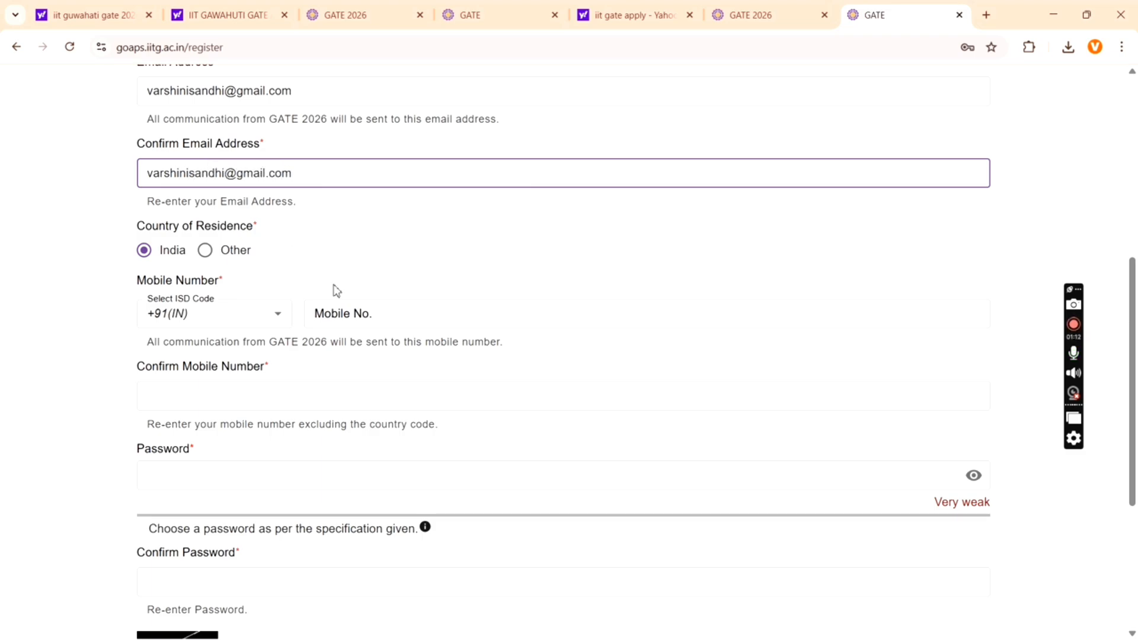
- Enter and confirm the mobile number, fill the arithmetic answer, and submit the registration
scroll(337, 291, "down", 2)
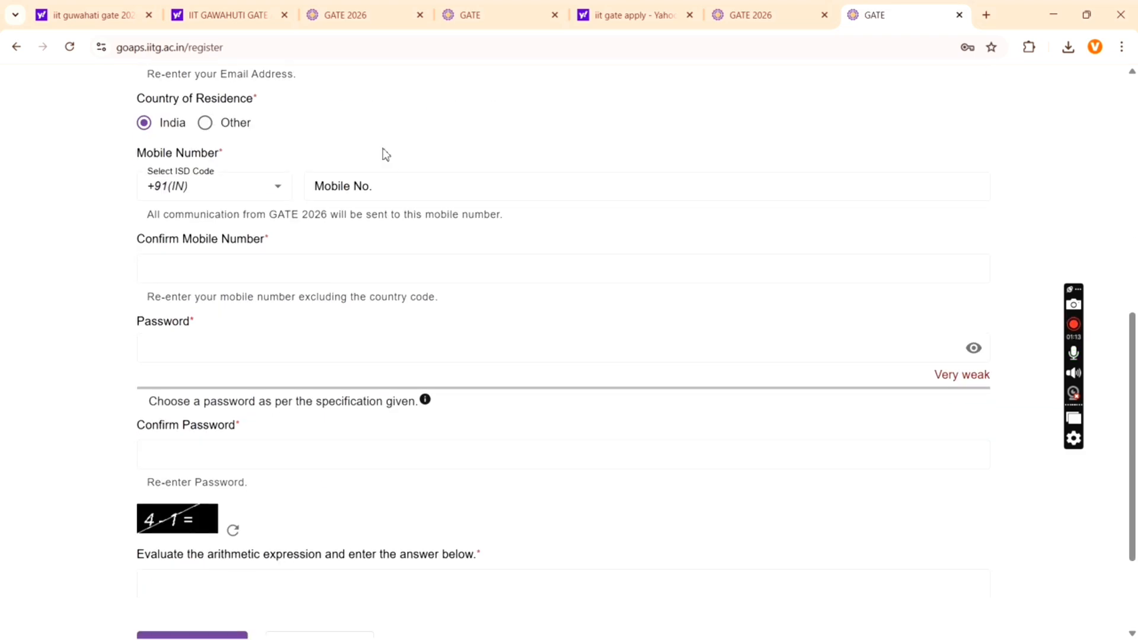
left_click(363, 186)
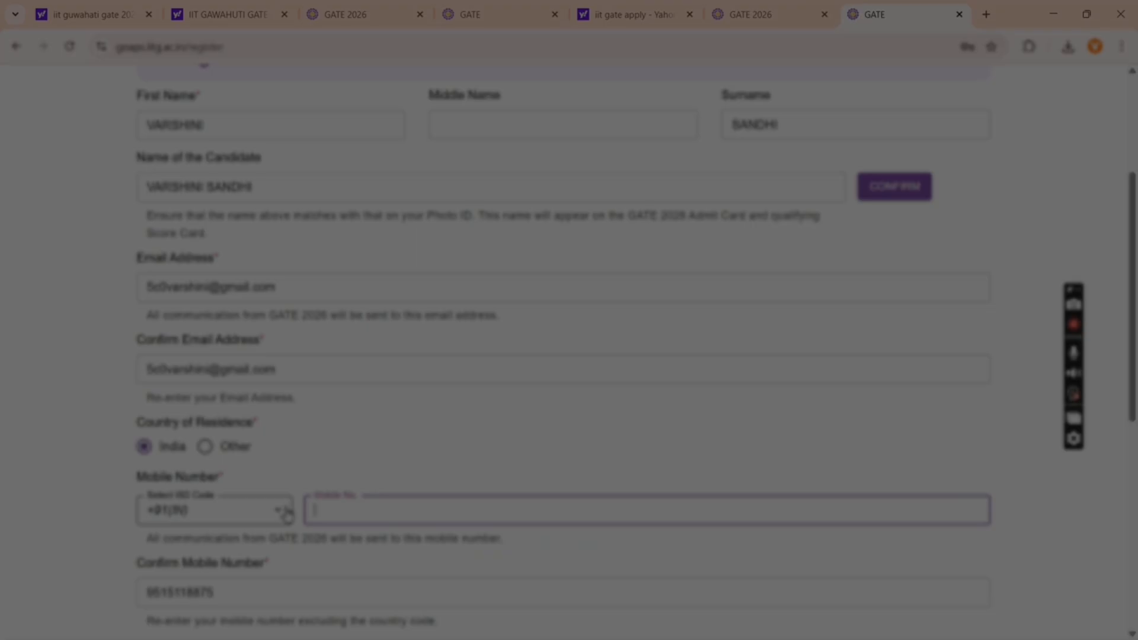
type("9")
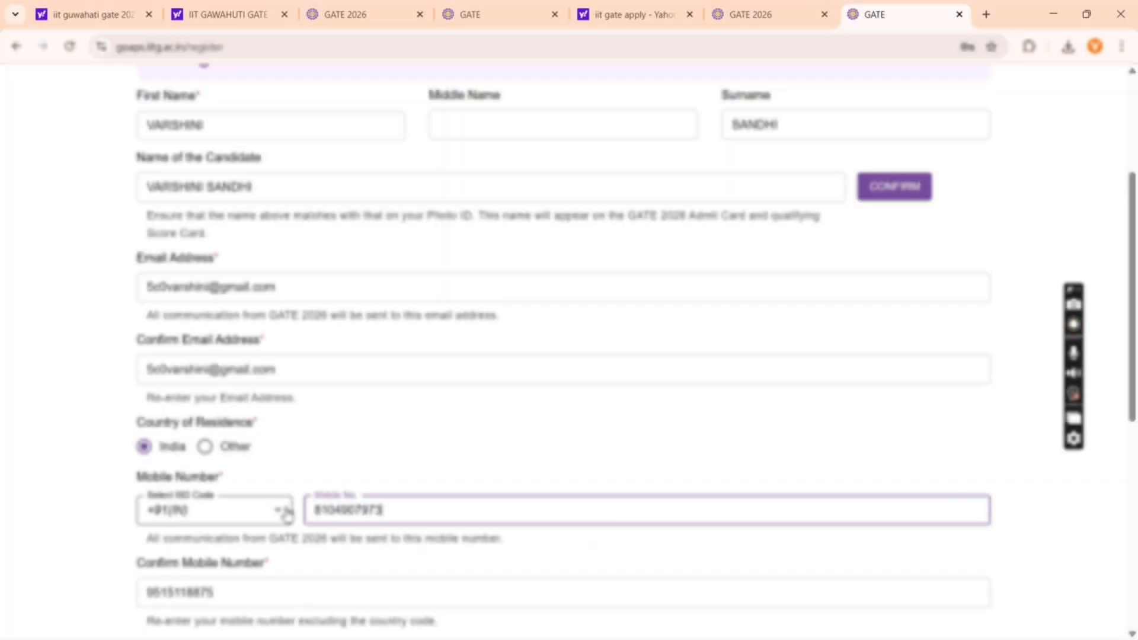
scroll(287, 516, "down", 4)
left_click(264, 349)
key("ctrl+a")
key("BackSpace")
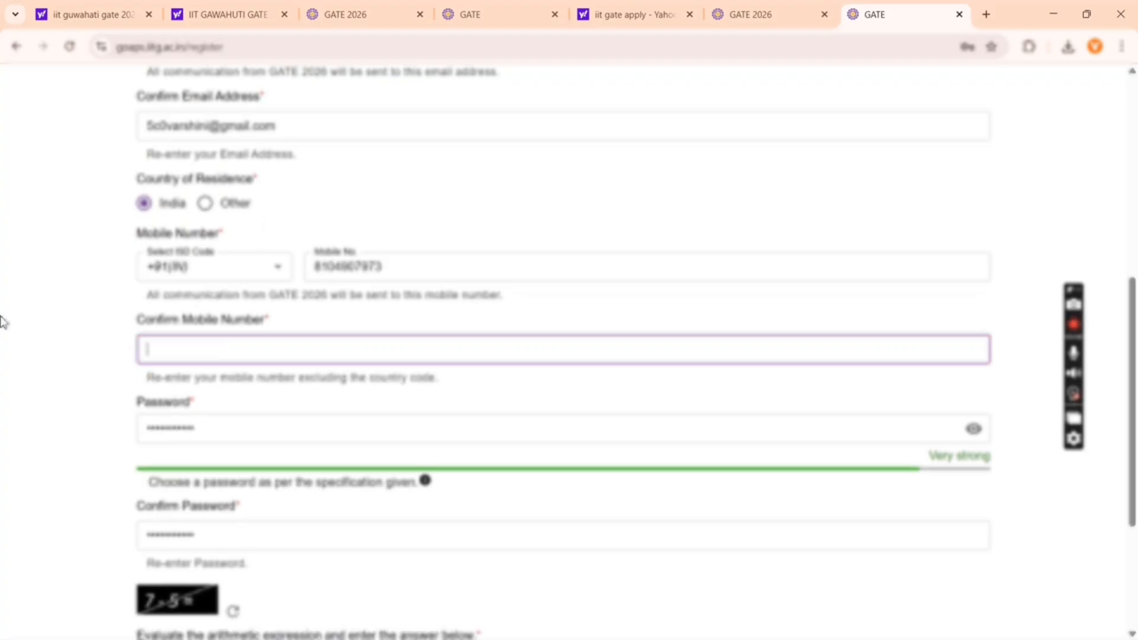
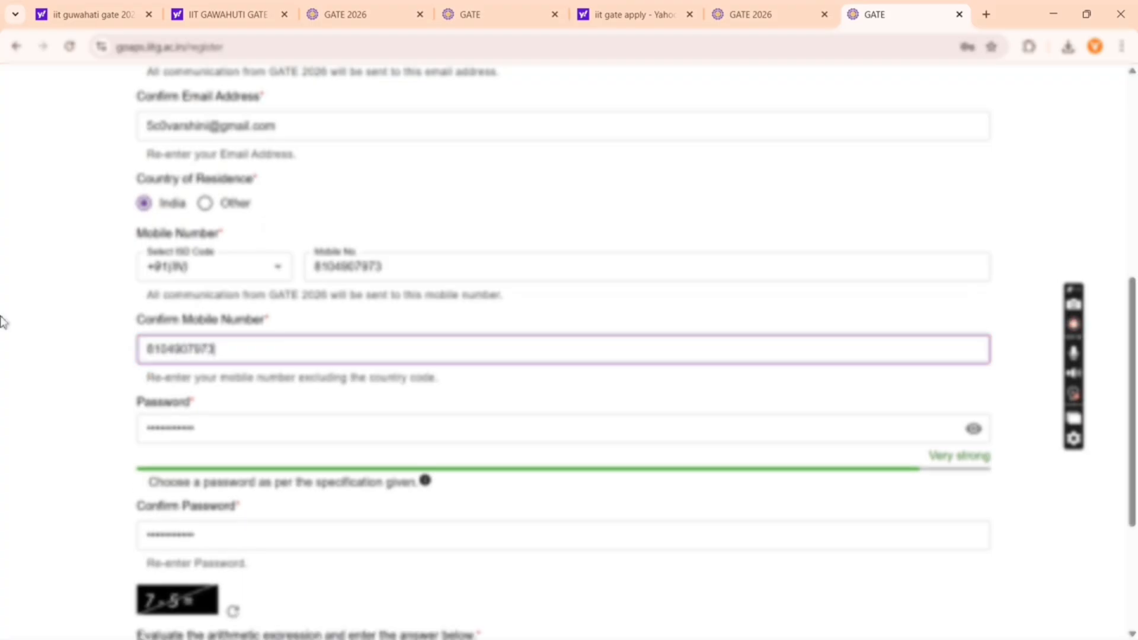
scroll(3, 322, "down", 4)
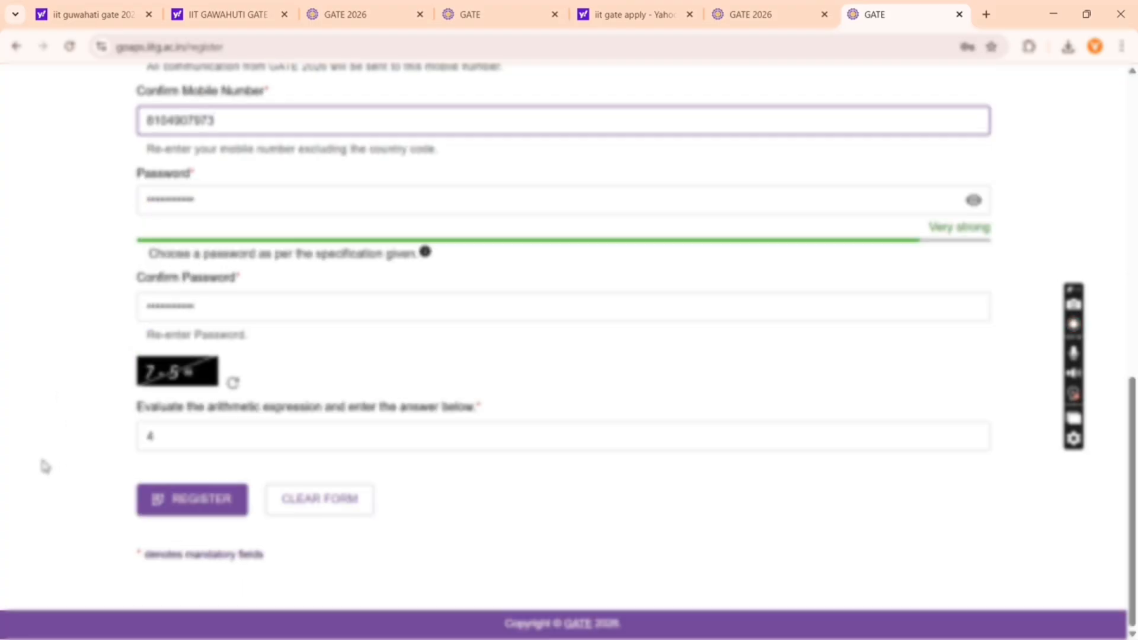
left_click(195, 443)
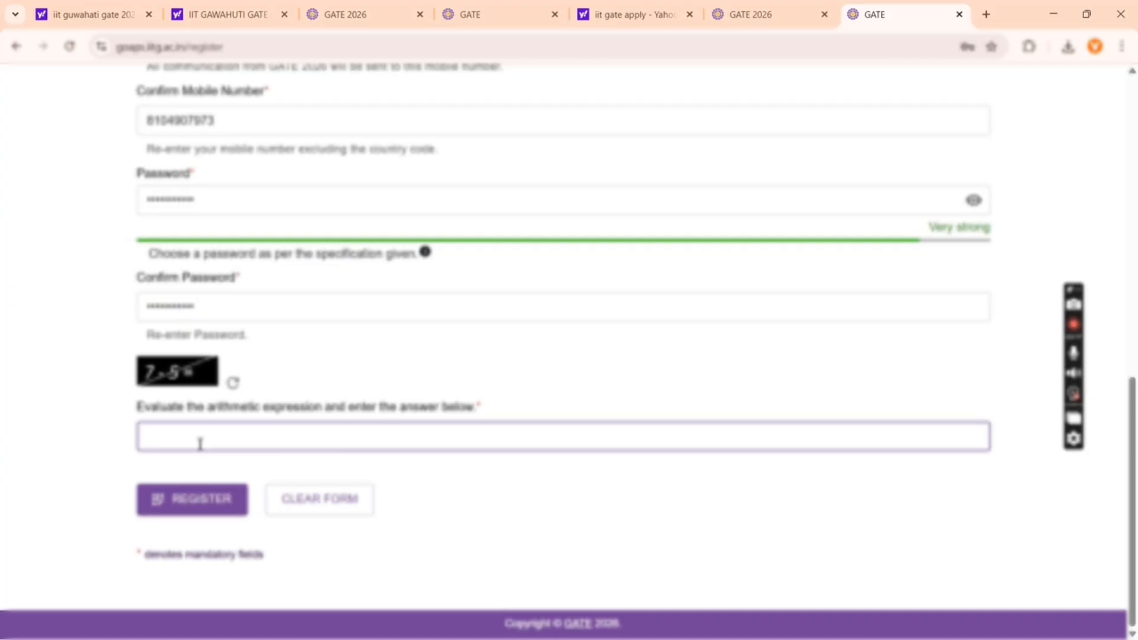
left_click(190, 504)
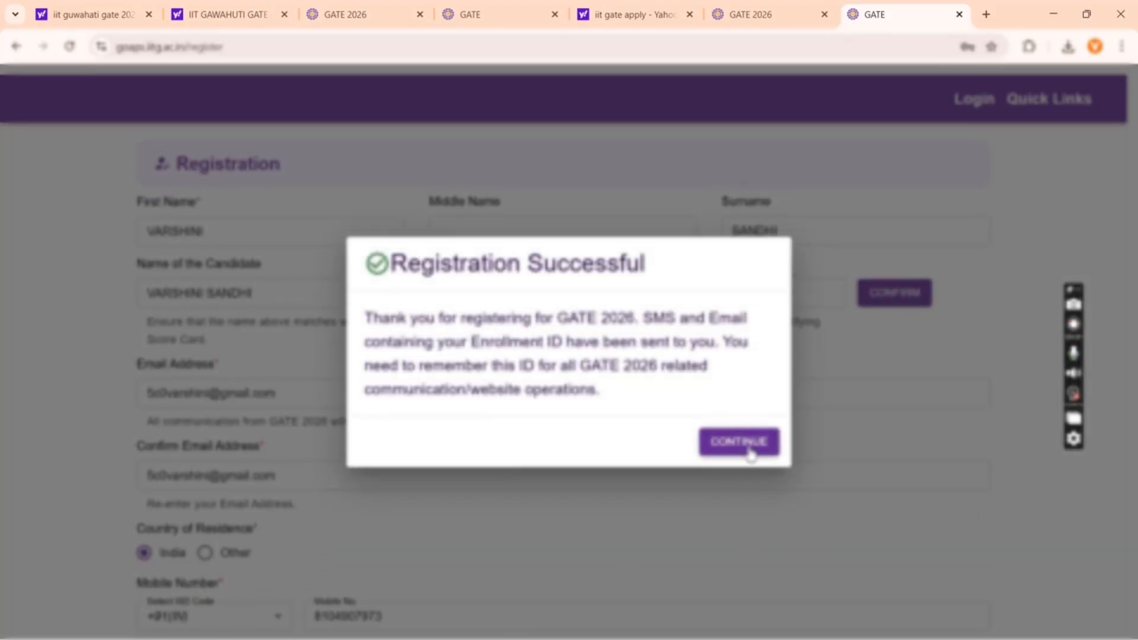
- Acknowledge the successful registration, decline Chrome's password saving, and enter the enrollment ID
left_click(748, 446)
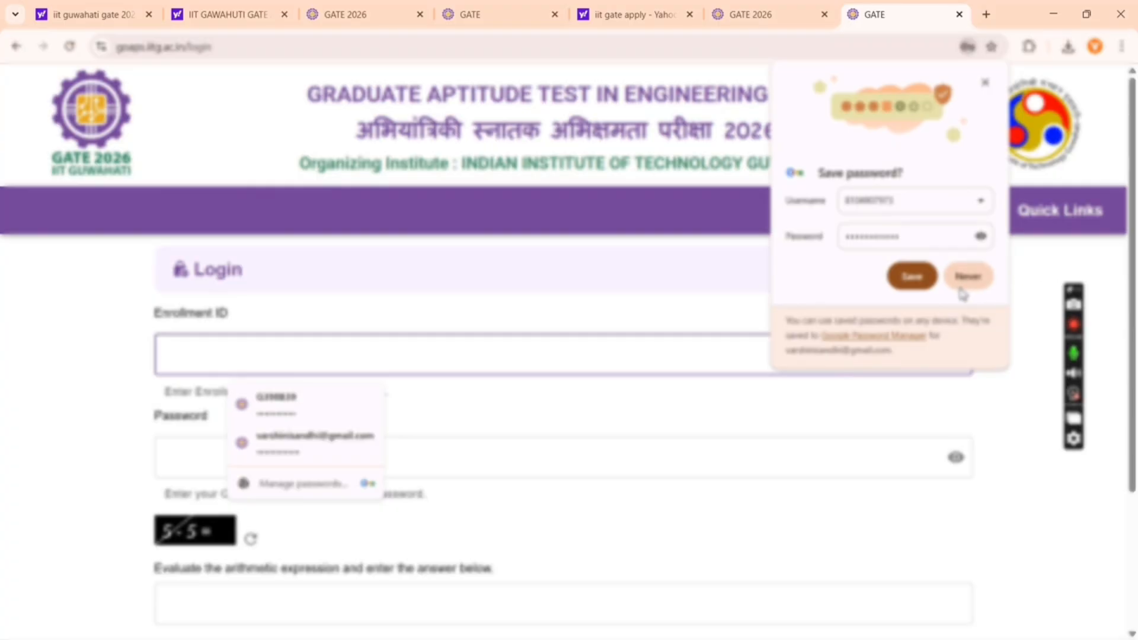
left_click(962, 292)
scroll(648, 460, "down", 4)
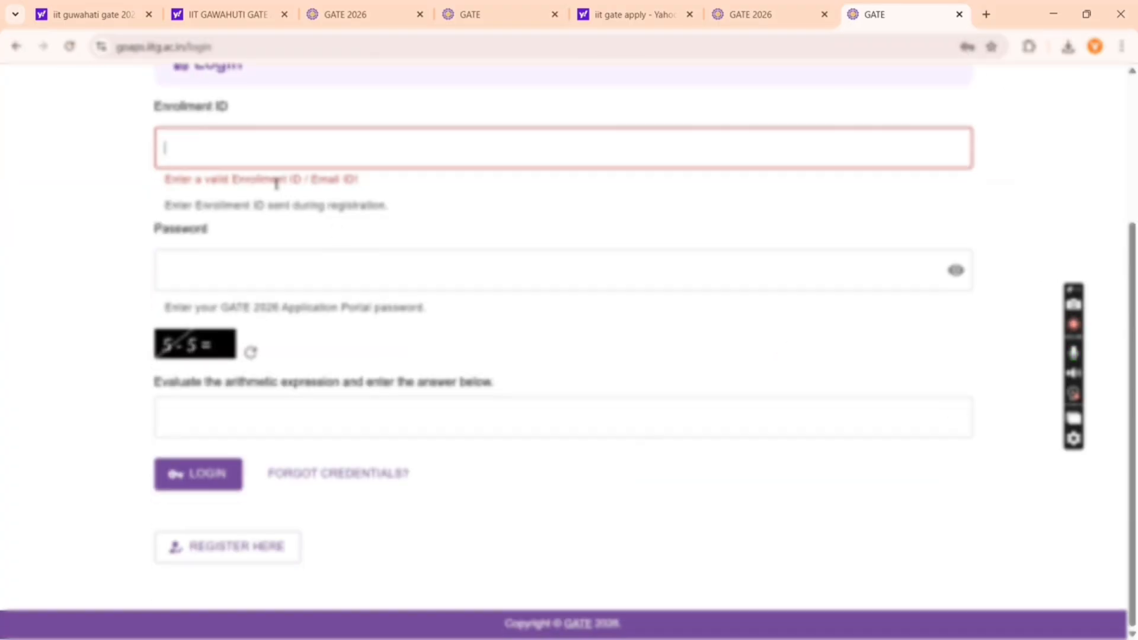
left_click(286, 158)
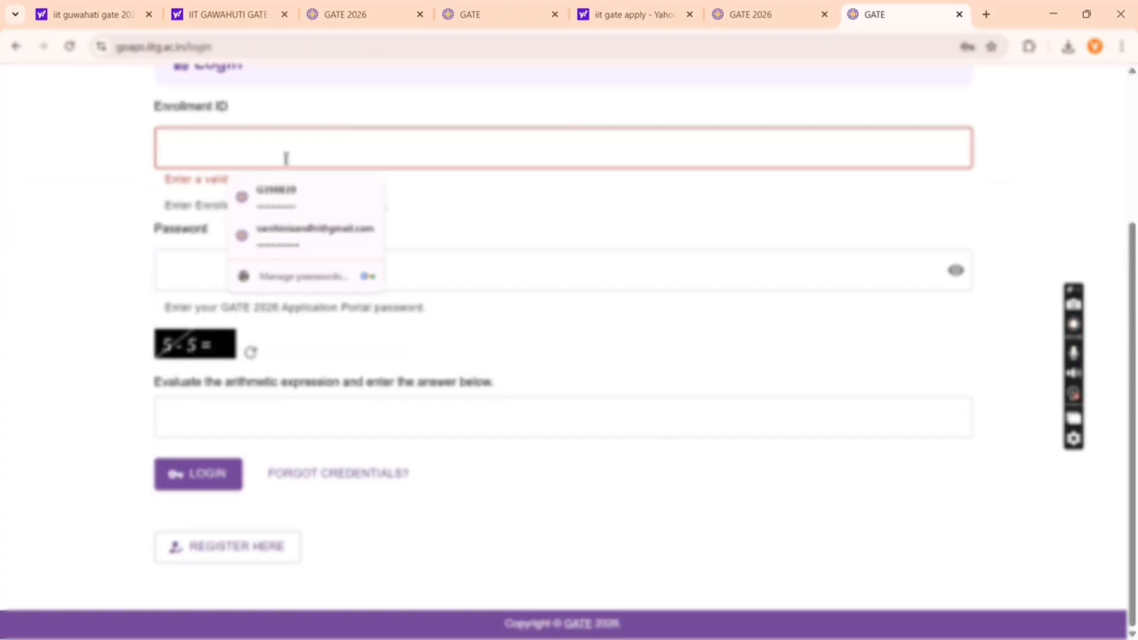
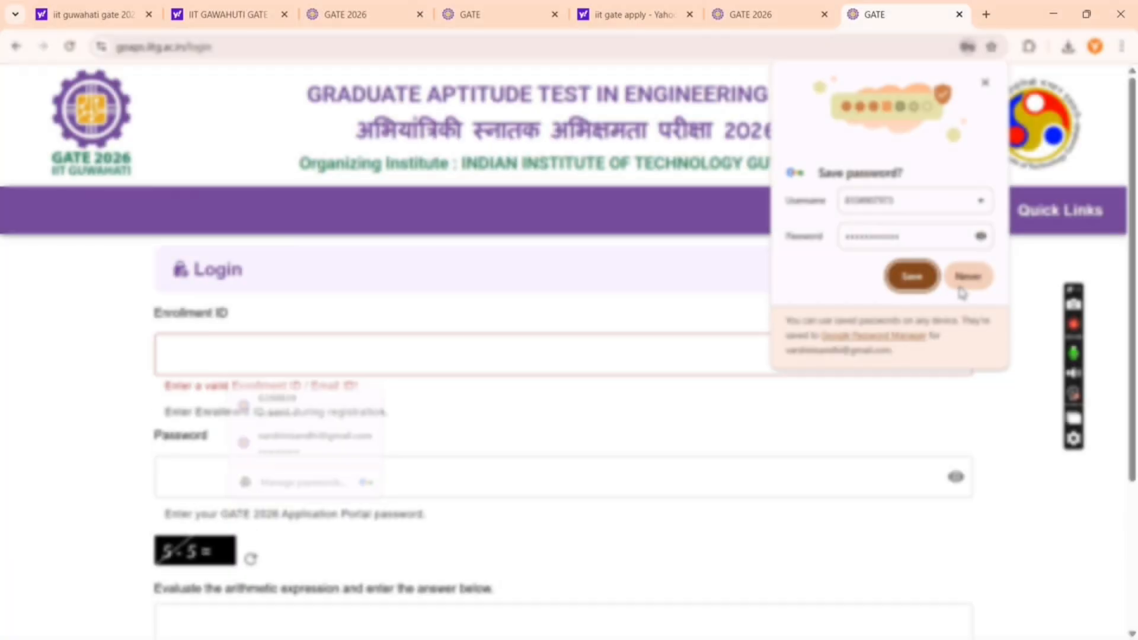
- Re-enter the enrollment ID and account password, fill the captcha answer, and log in
left_click(967, 277)
scroll(649, 457, "down", 4)
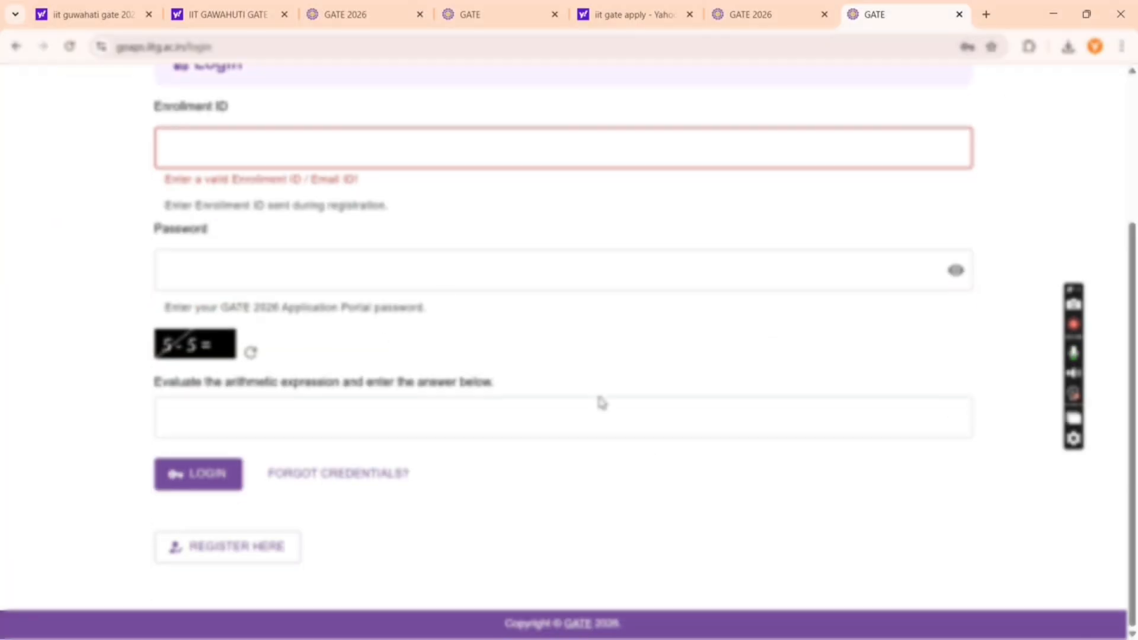
left_click(286, 158)
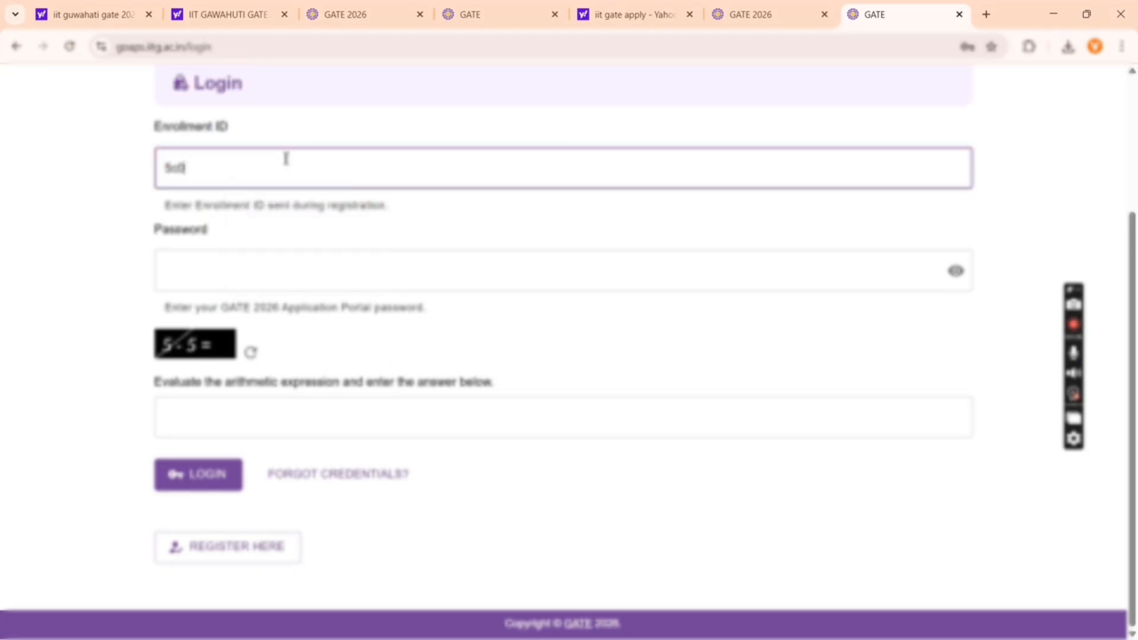
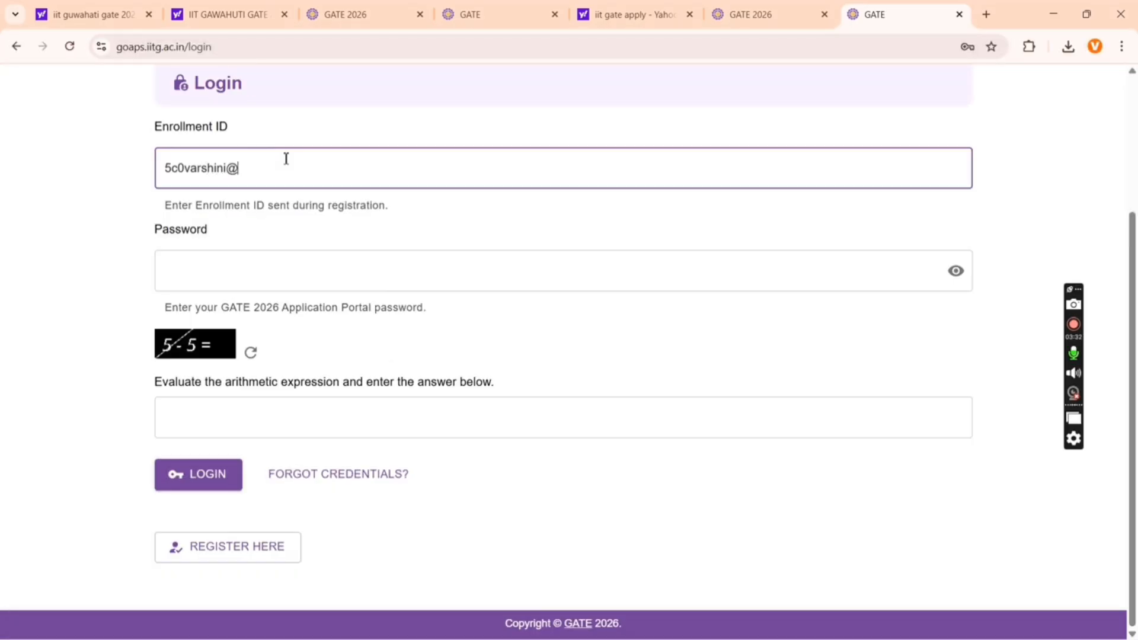
scroll(259, 262, "up", 3)
left_click(216, 464)
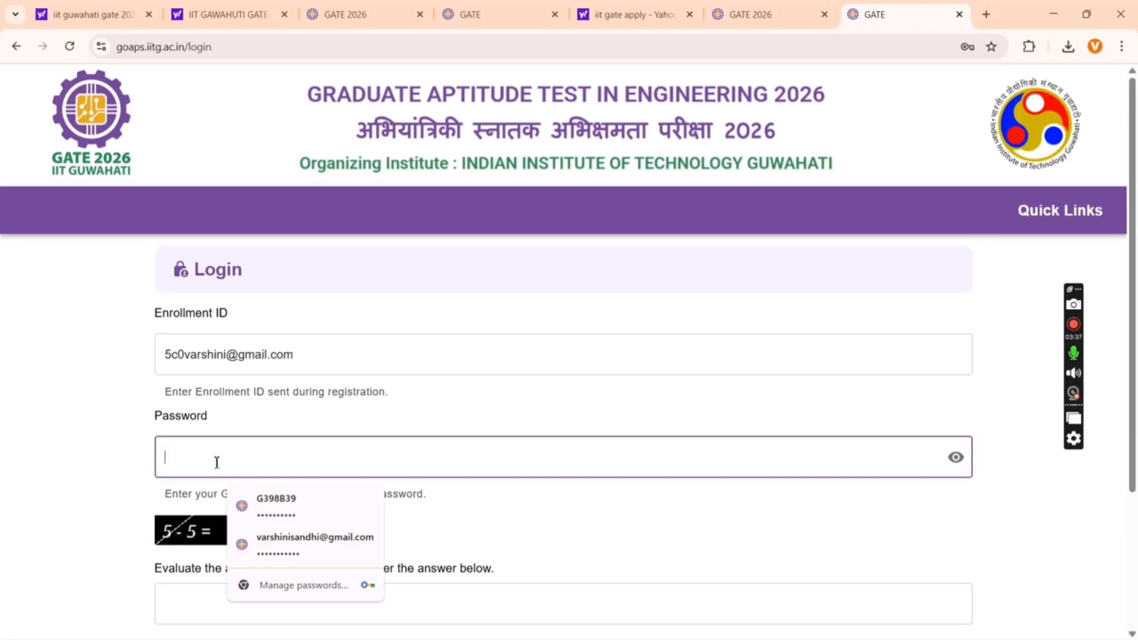
type("••••••••")
scroll(217, 462, "down", 3)
left_click(217, 444)
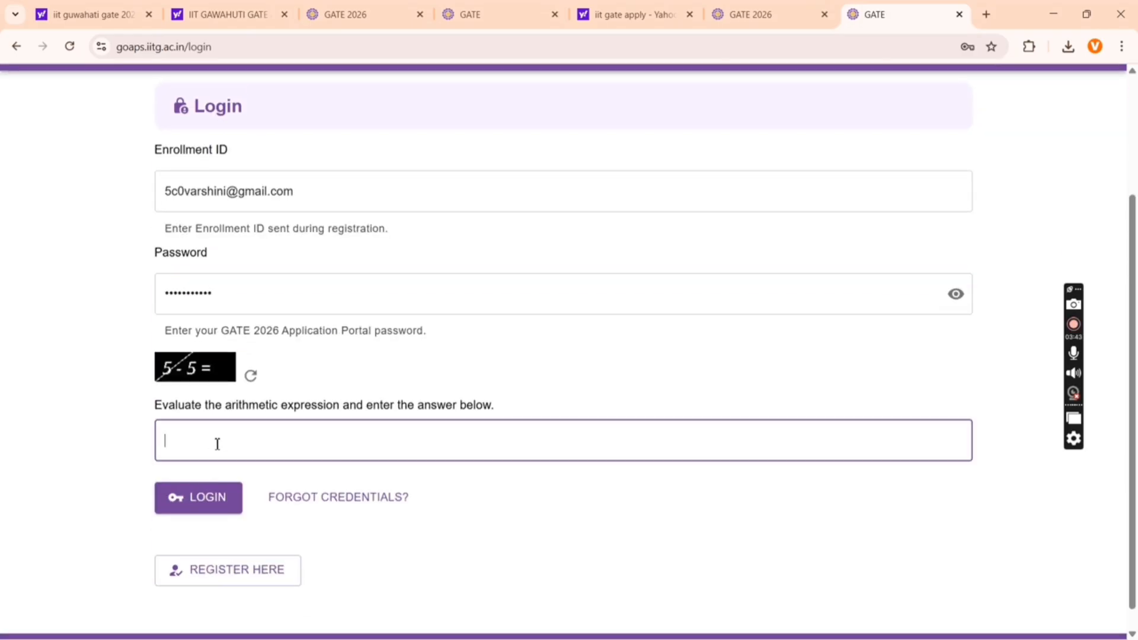
left_click(211, 497)
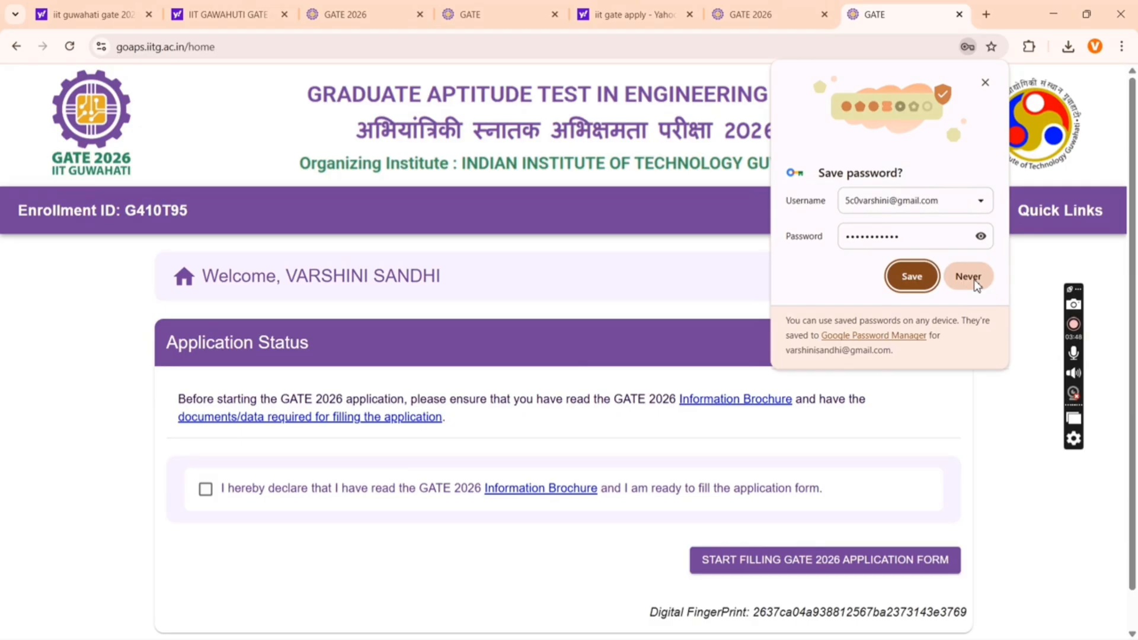
- Decline password saving, agree to the brochure declaration, and start the GATE 2026 application form
left_click(969, 278)
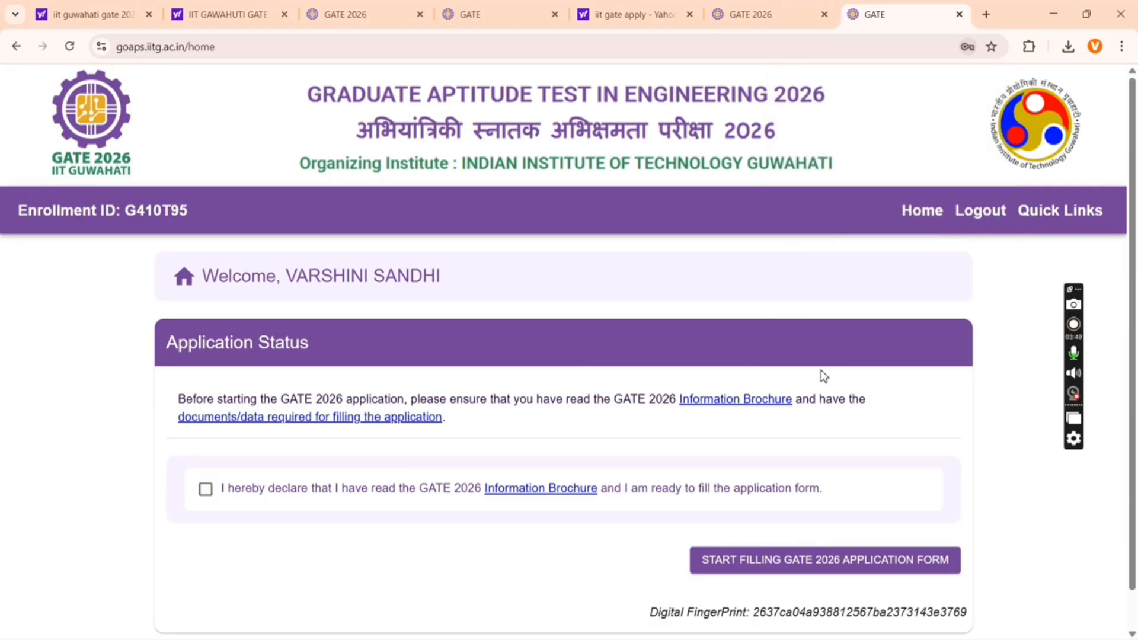
scroll(824, 375, "down", 1)
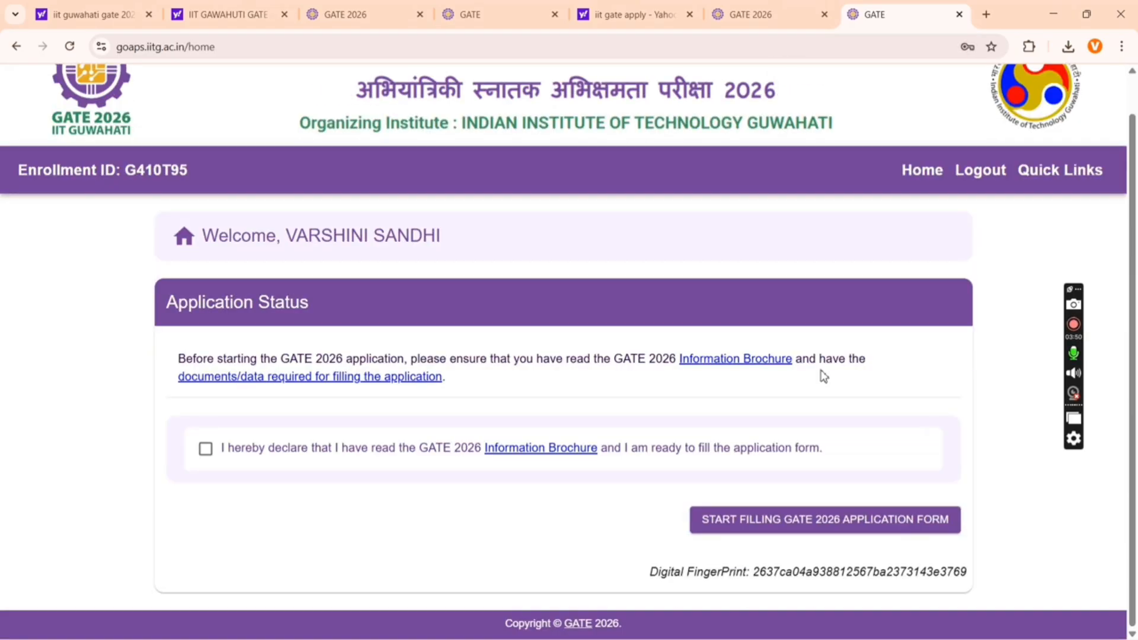
left_click(207, 451)
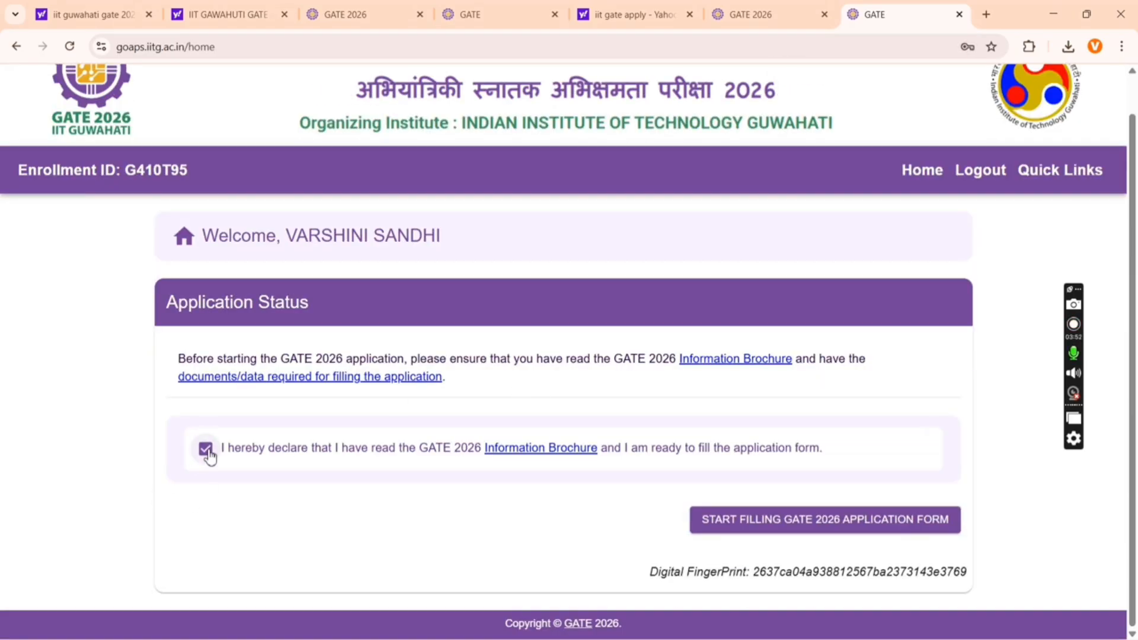
left_click(769, 520)
- Select Computer Science and Information Technology (CS) as GATE Paper 1 and confirm it
scroll(767, 521, "down", 3)
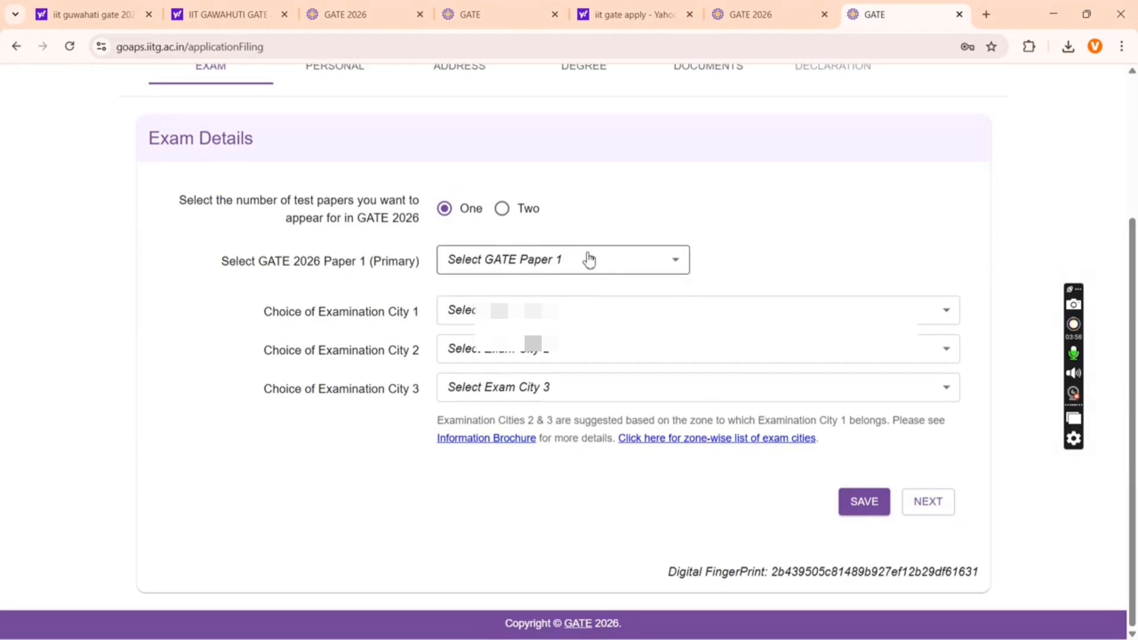
left_click(587, 259)
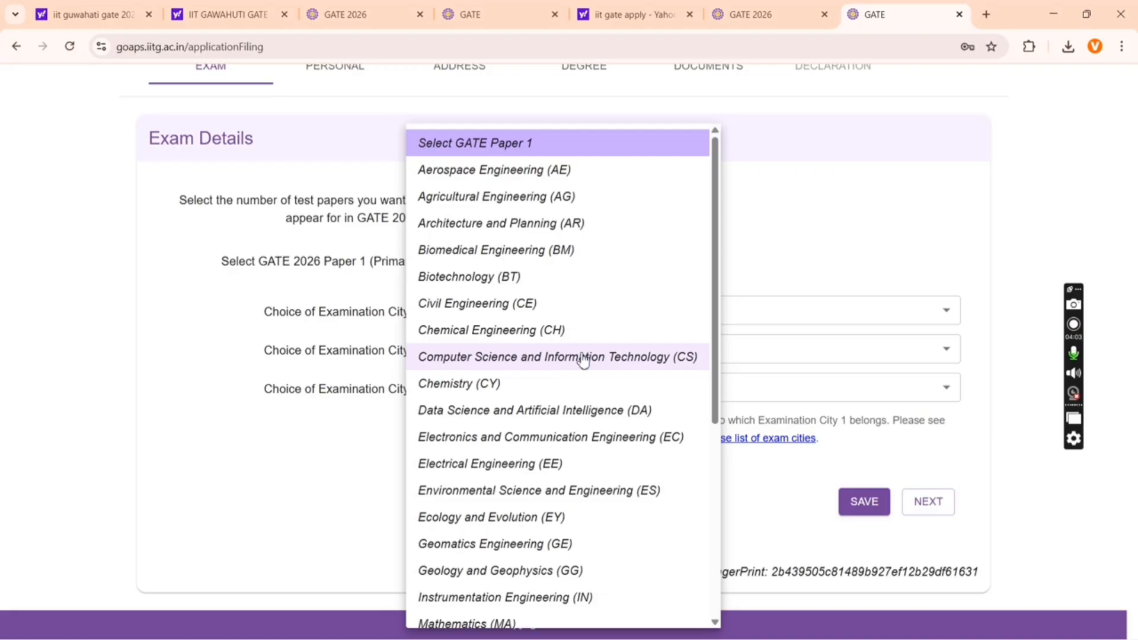
scroll(584, 359, "down", 6)
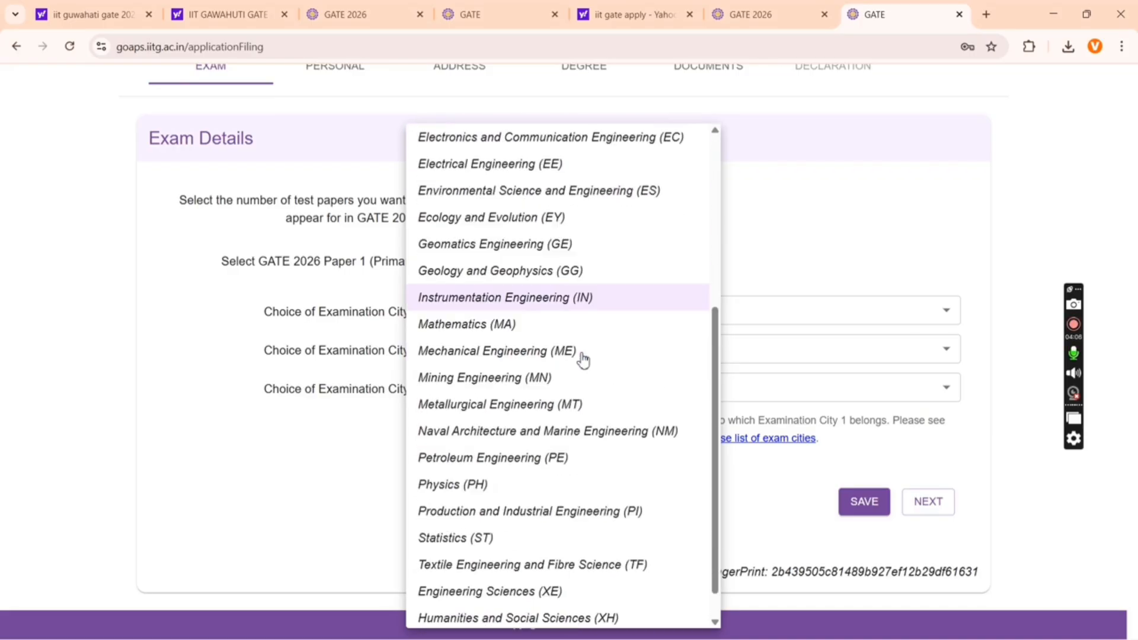
scroll(584, 358, "up", 6)
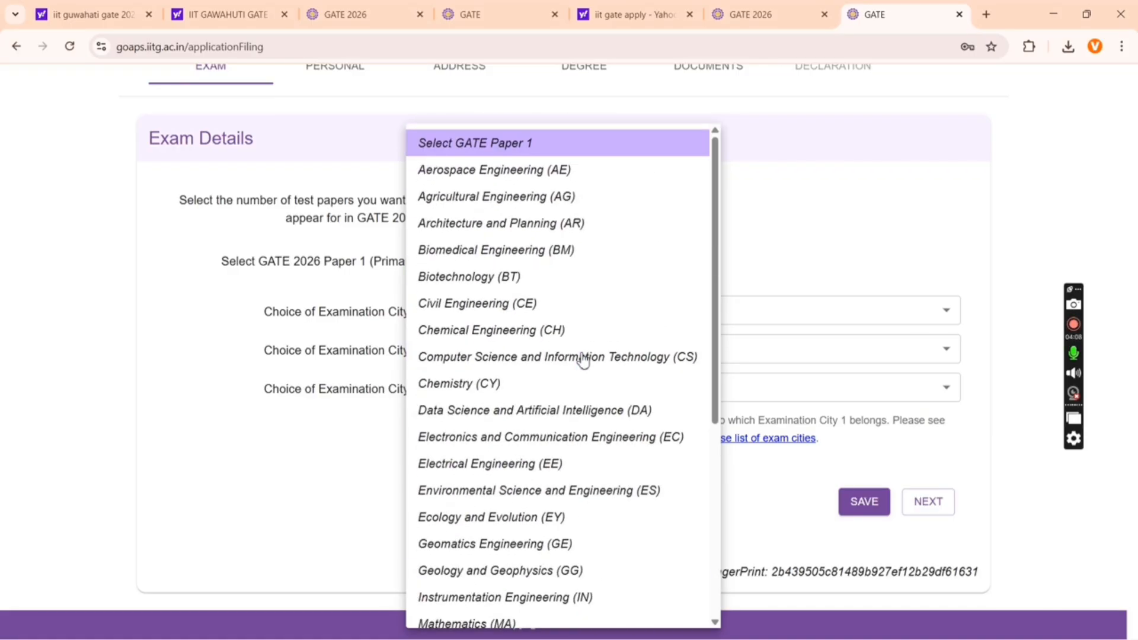
left_click(584, 359)
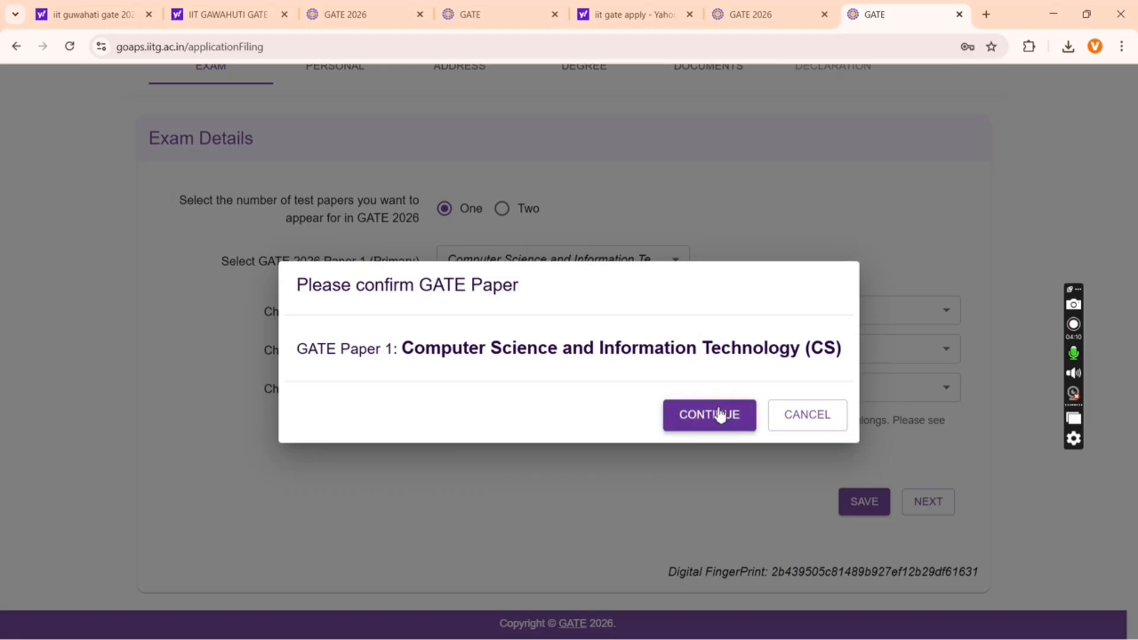
left_click(720, 415)
- Choose Hyderabad (TG) as exam city 1
left_click(616, 320)
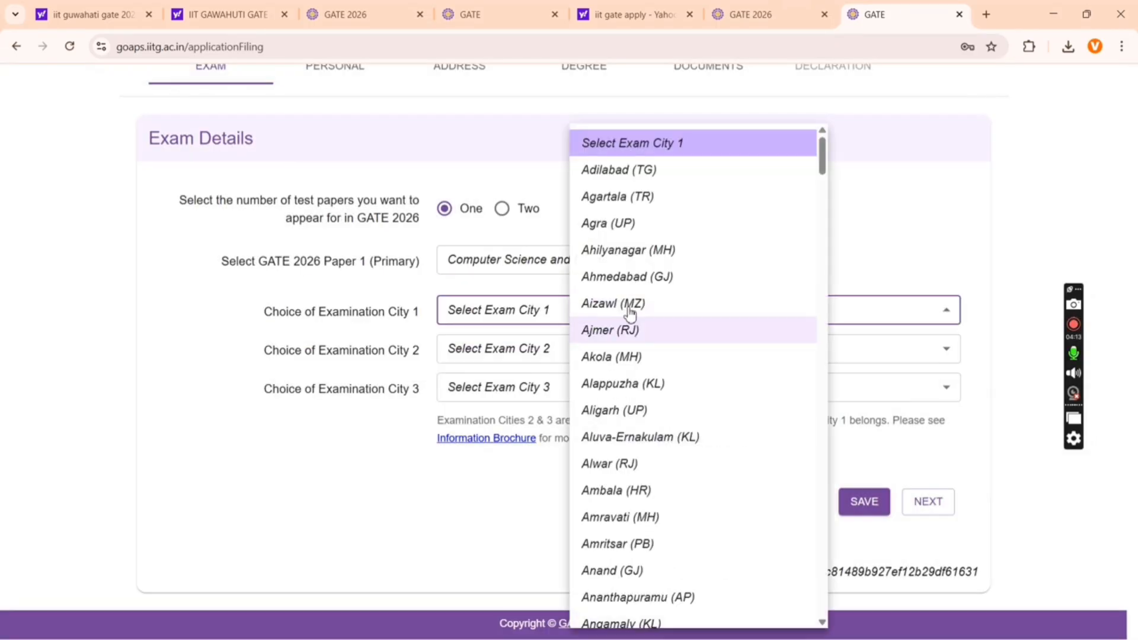
scroll(684, 343, "down", 20)
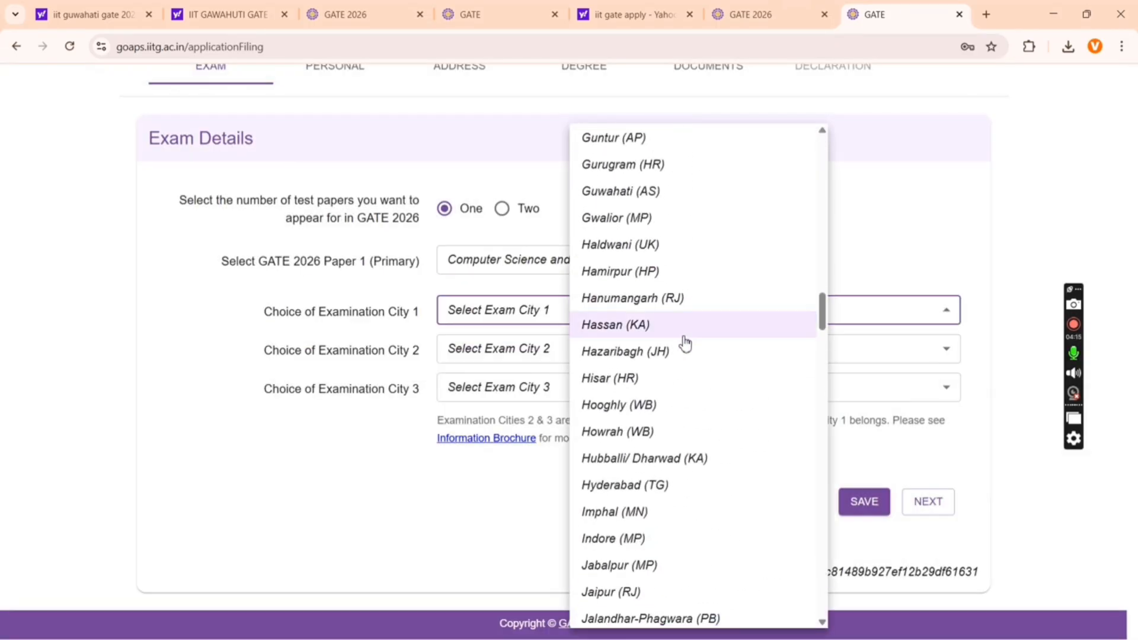
scroll(685, 343, "down", 12)
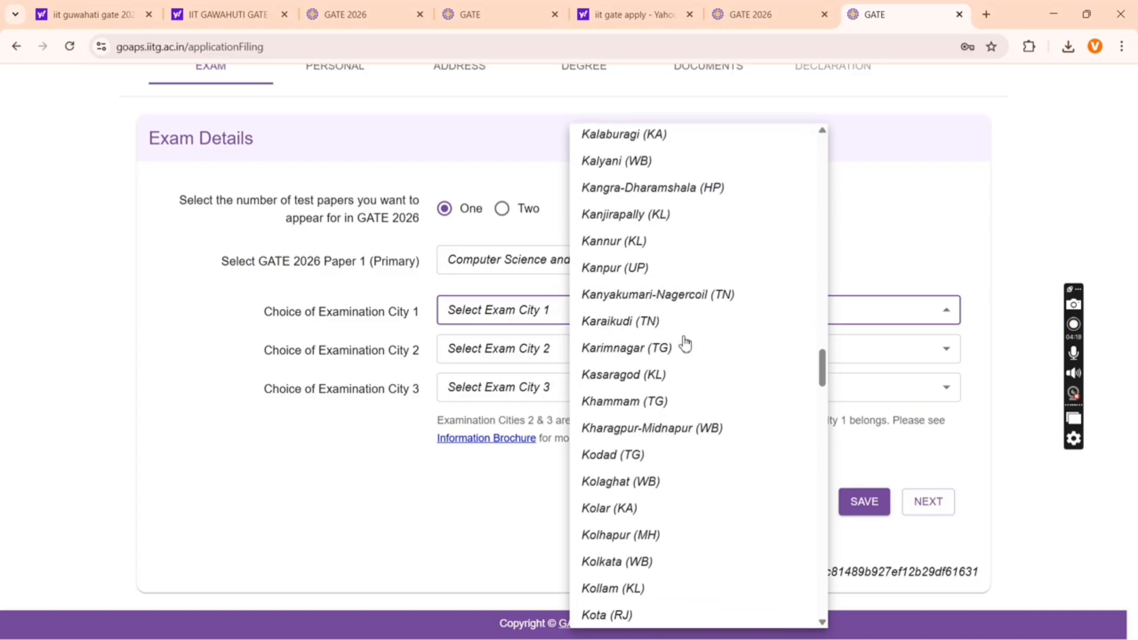
scroll(685, 342, "down", 6)
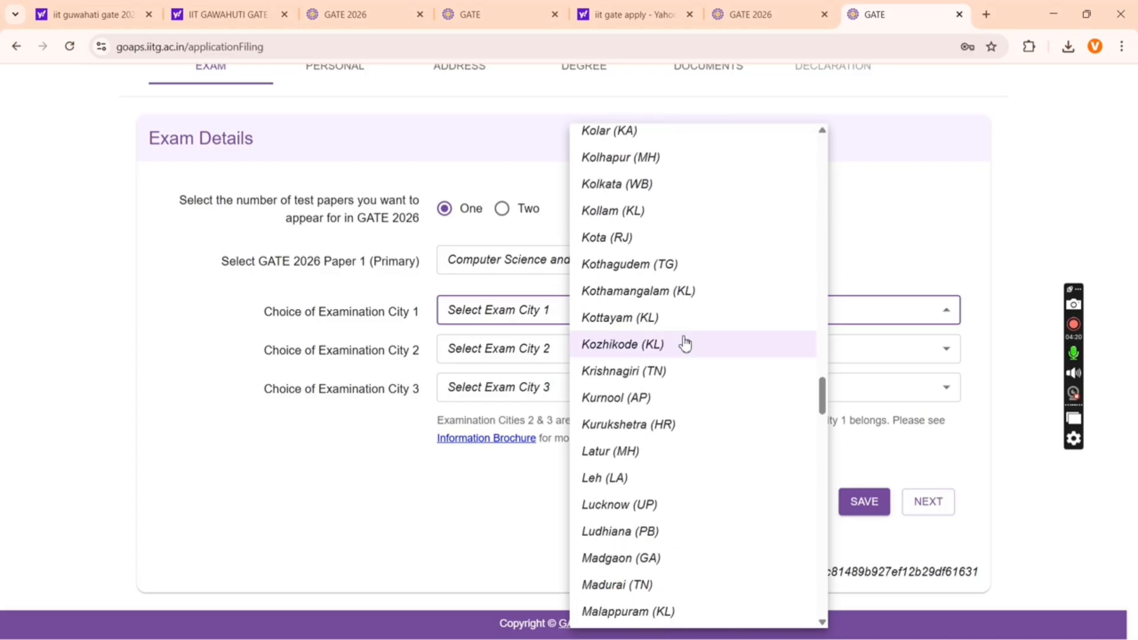
scroll(685, 342, "down", 7)
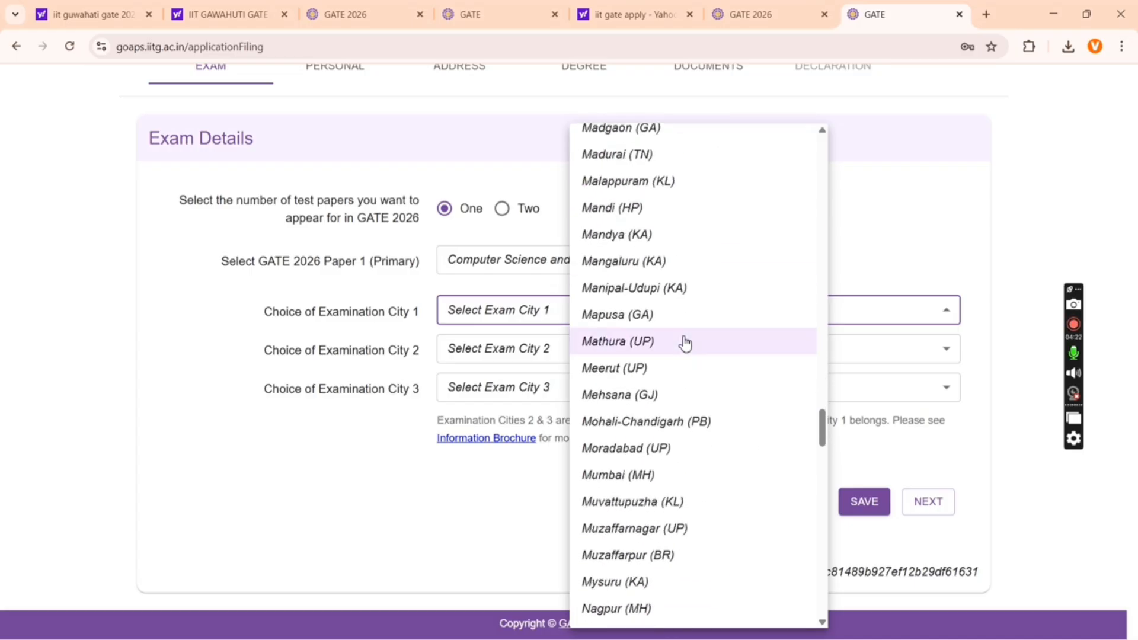
scroll(685, 343, "down", 12)
scroll(685, 342, "up", 5)
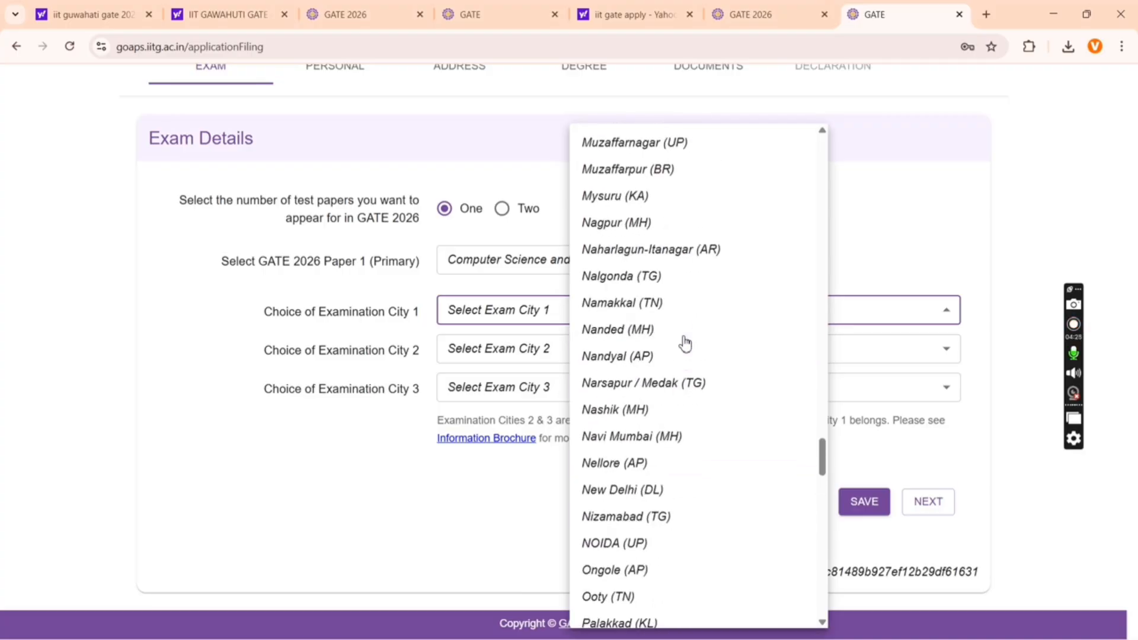
scroll(685, 344, "up", 20)
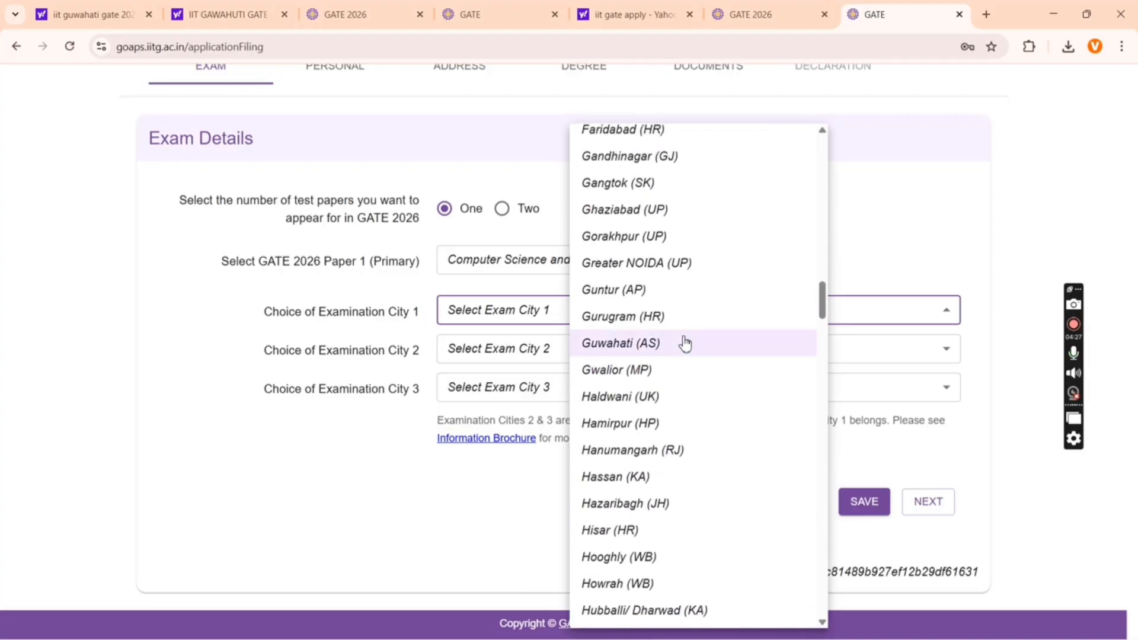
scroll(686, 344, "down", 7)
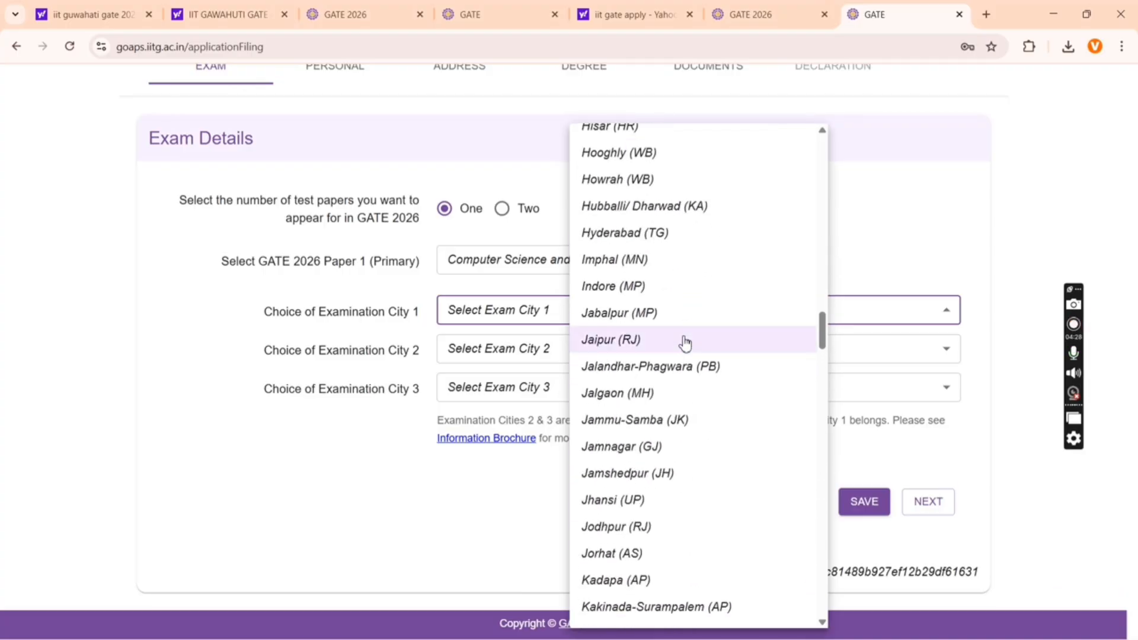
left_click(611, 234)
- Choose Bengaluru North (KA) and Bidar (KA) as cities 2 and 3, then save
left_click(516, 350)
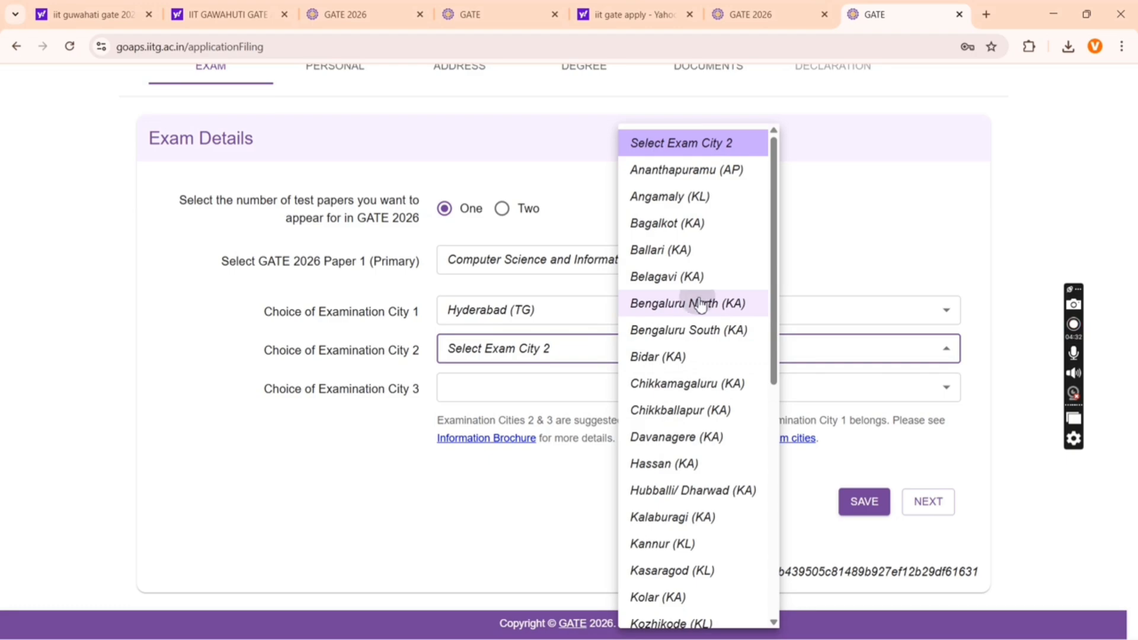
left_click(700, 304)
left_click(602, 389)
left_click(682, 331)
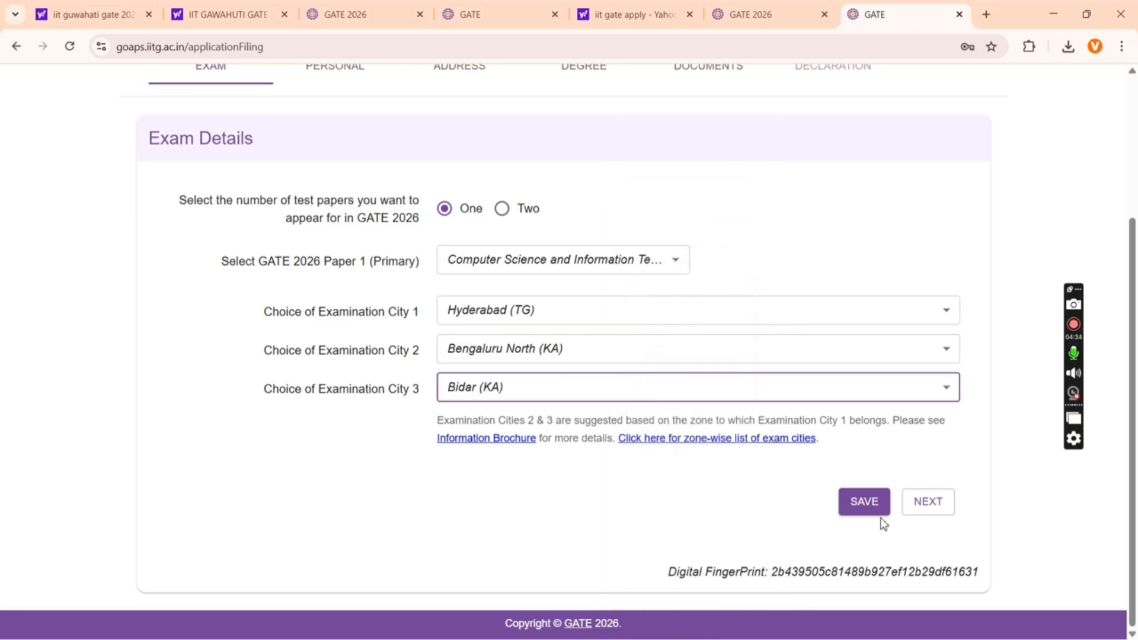
left_click(866, 504)
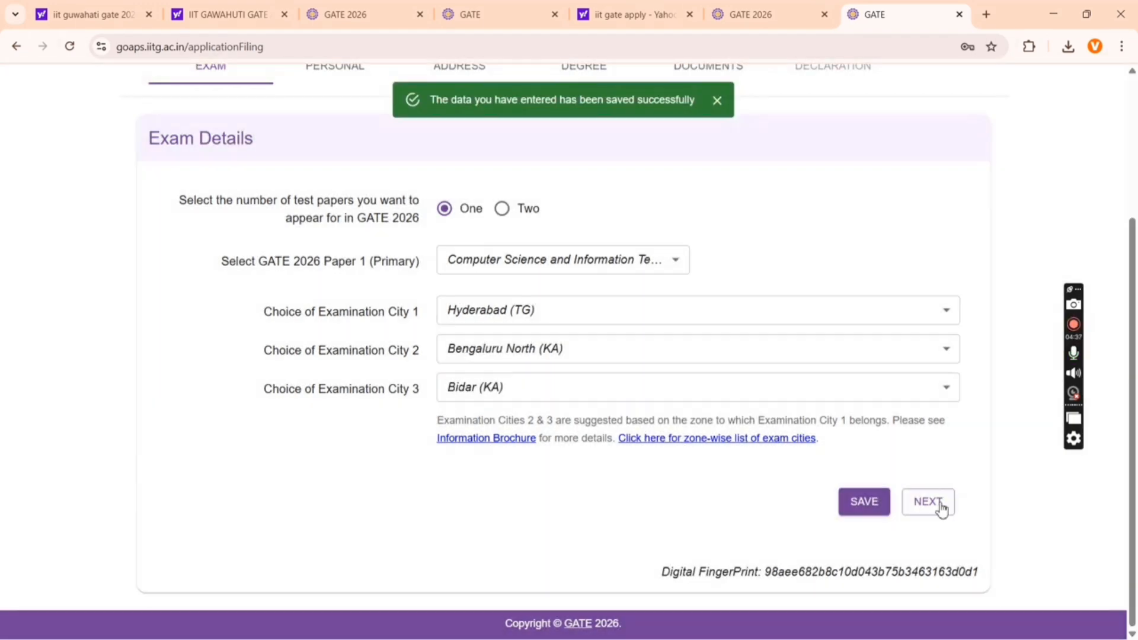
left_click(942, 507)
- Start e-mail verification, close it without an OTP, and scroll through the personal details form
scroll(940, 474, "down", 2)
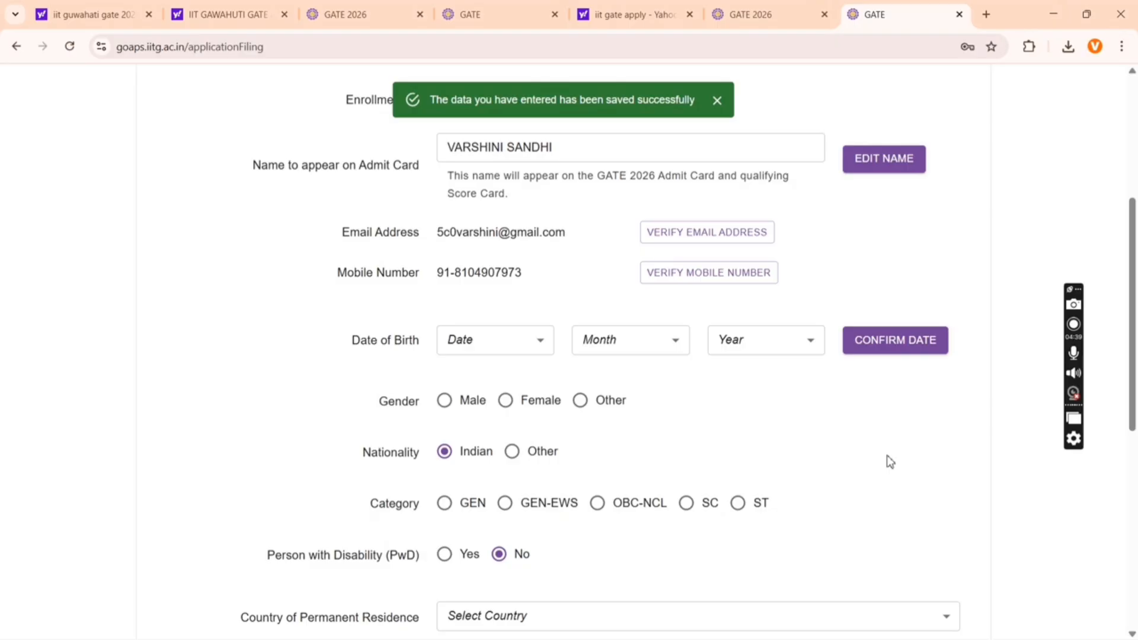
left_click(697, 234)
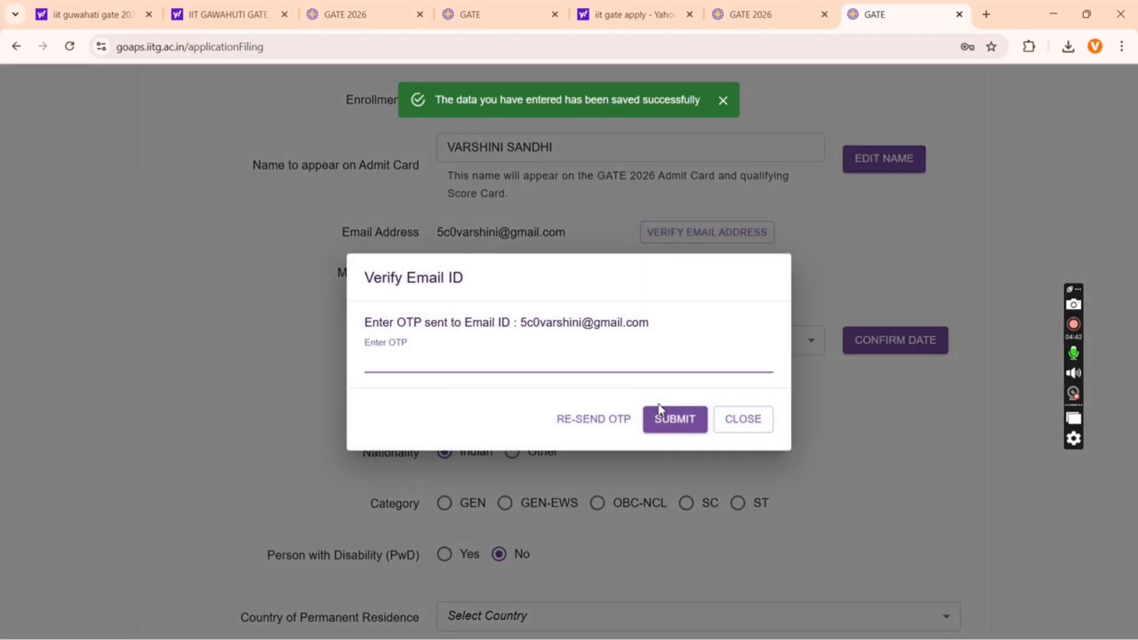
left_click(743, 424)
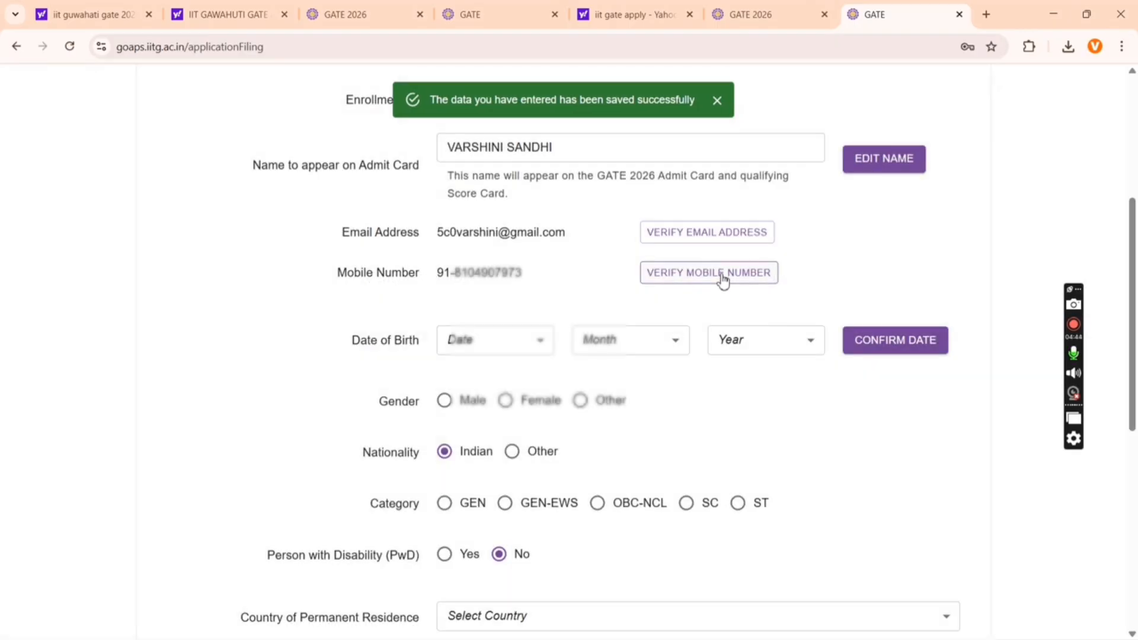
scroll(722, 282, "down", 2)
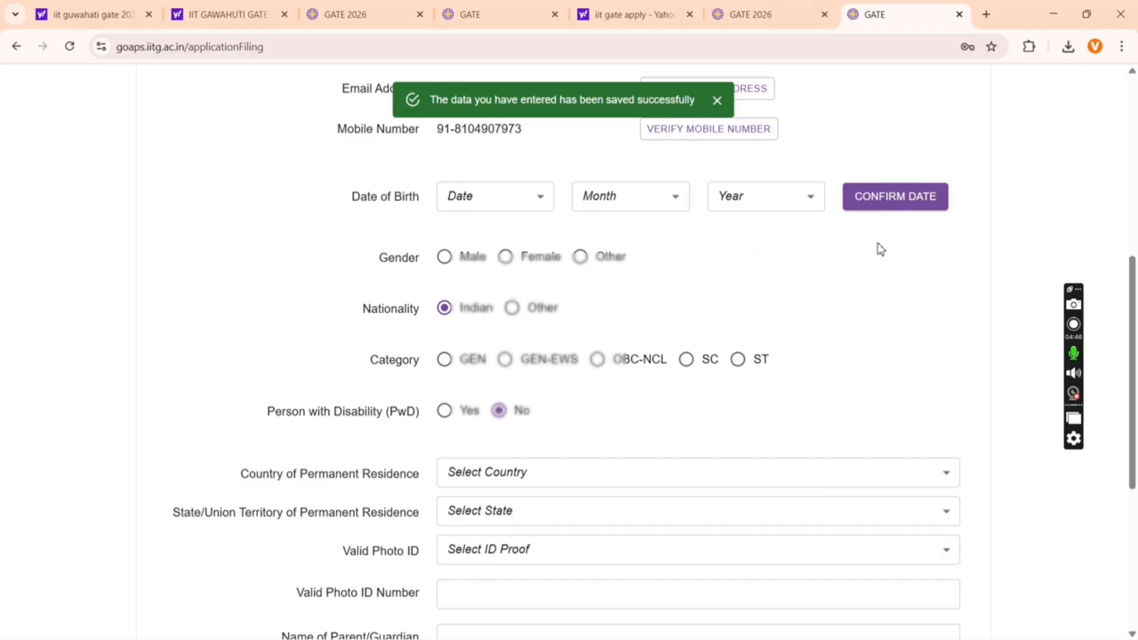
scroll(881, 249, "down", 2)
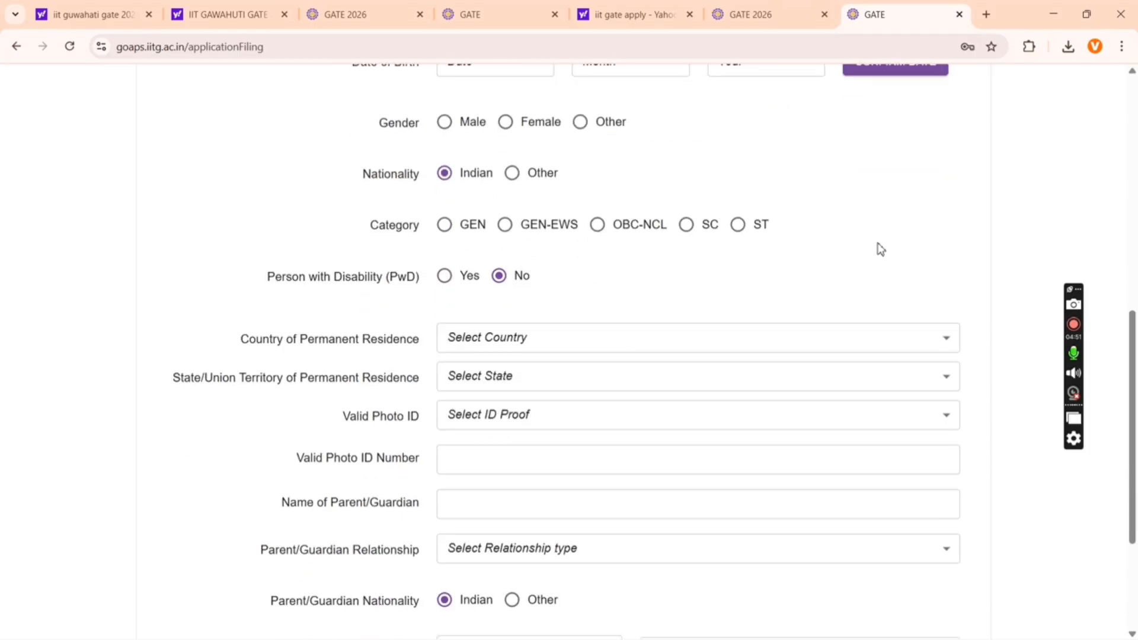
scroll(776, 303, "down", 3)
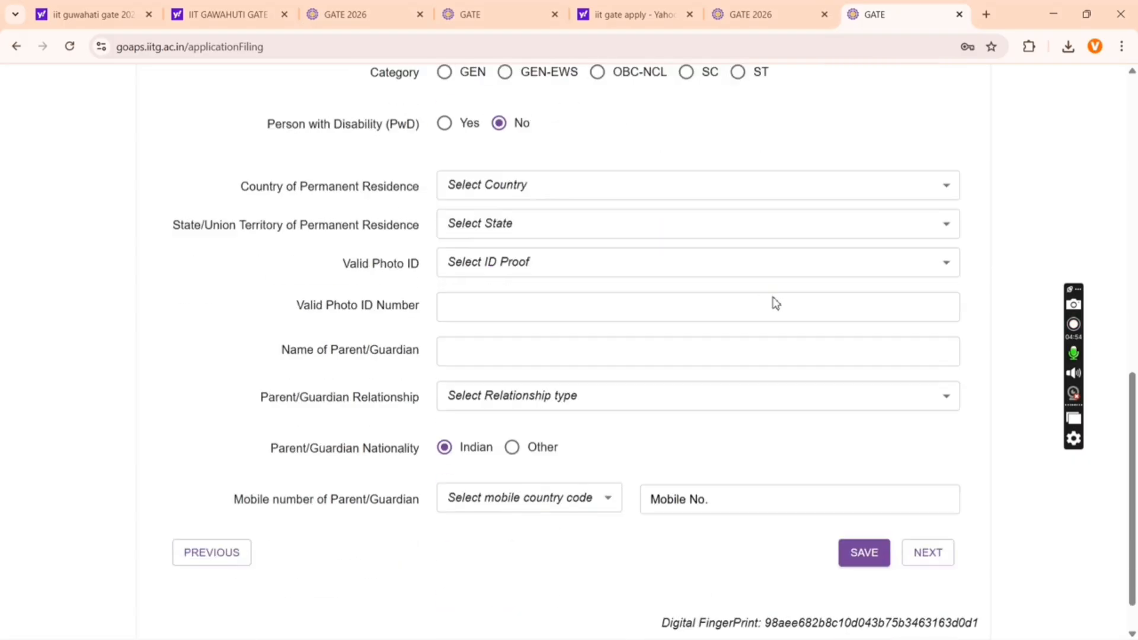